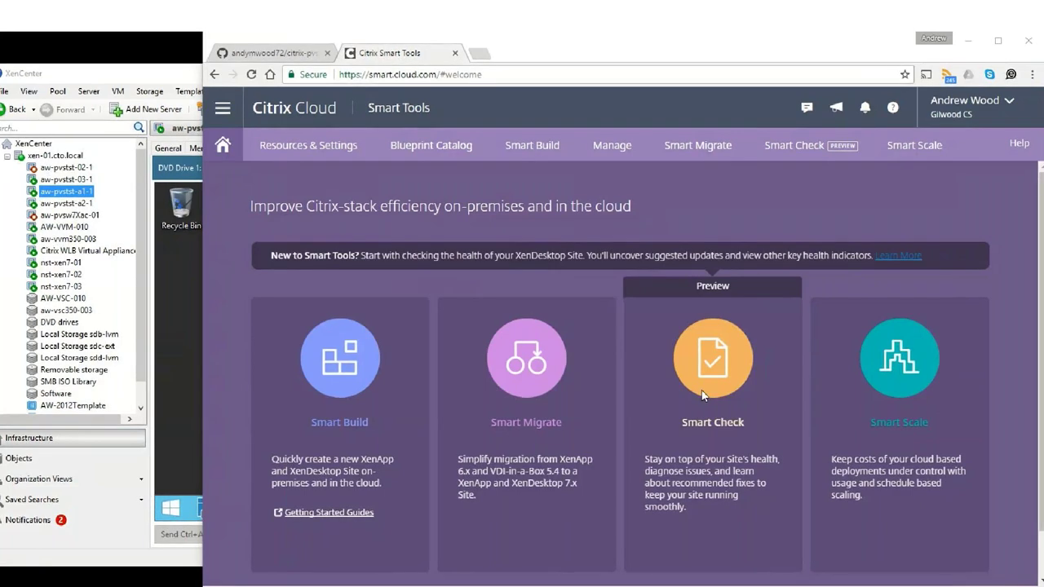
Open Smart Build and examine the PVS-ConfigureFirewall script in the Citrix PVS 7.13 Deployment blueprint.
{"action": "left_click", "coordinate": [368, 432]}
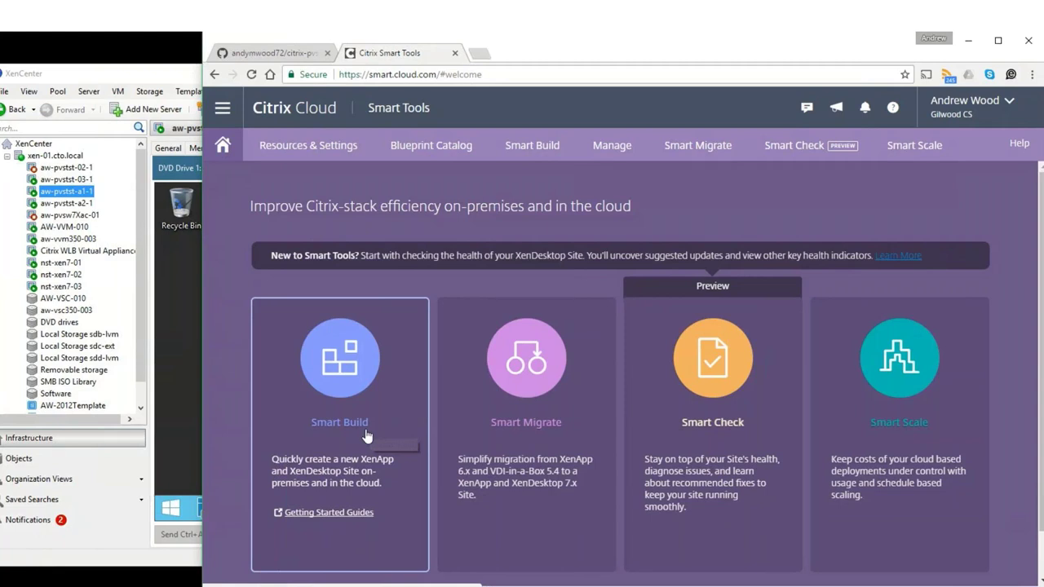
{"action": "left_click", "coordinate": [366, 436]}
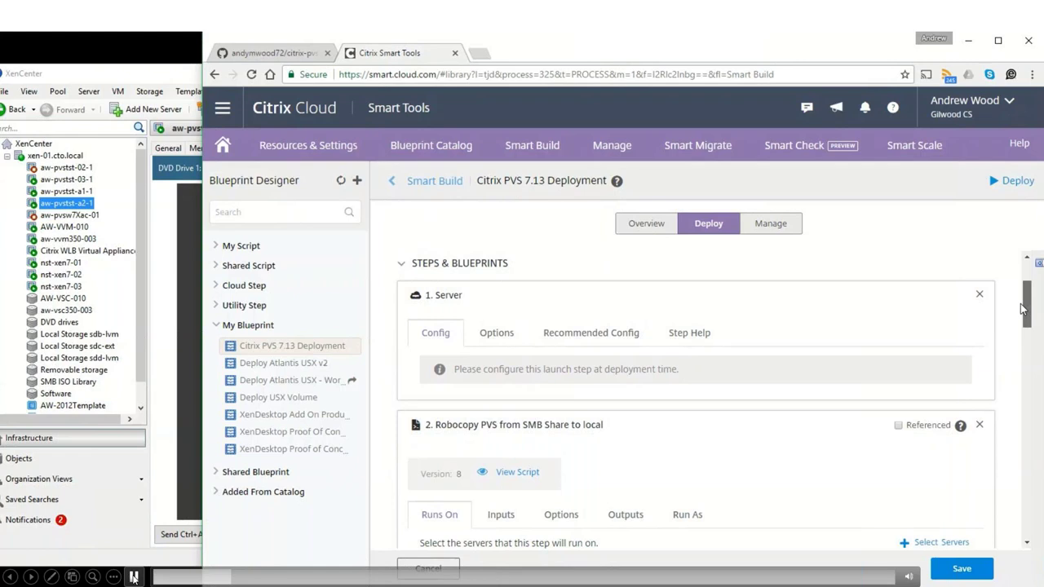
{"action": "mouse_move", "coordinate": [1025, 309]}
{"action": "left_mouse_down"}
{"action": "mouse_move", "coordinate": [1002, 503]}
{"action": "mouse_move", "coordinate": [1016, 455]}
{"action": "mouse_move", "coordinate": [1015, 289]}
{"action": "left_mouse_up"}
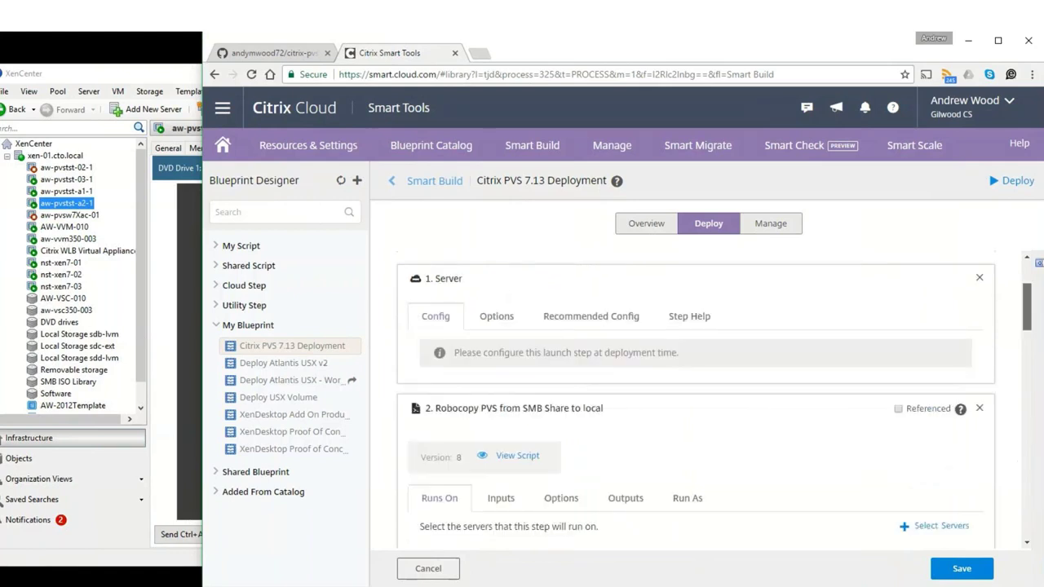
{"action": "scroll", "coordinate": [583, 357], "scroll_direction": "down", "scroll_amount": 4}
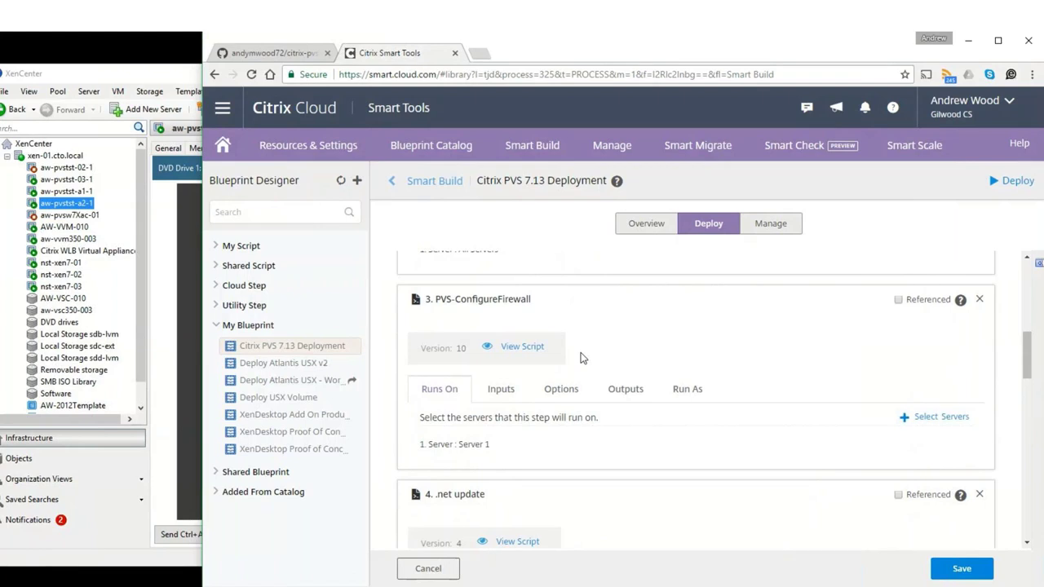
{"action": "left_click", "coordinate": [518, 351]}
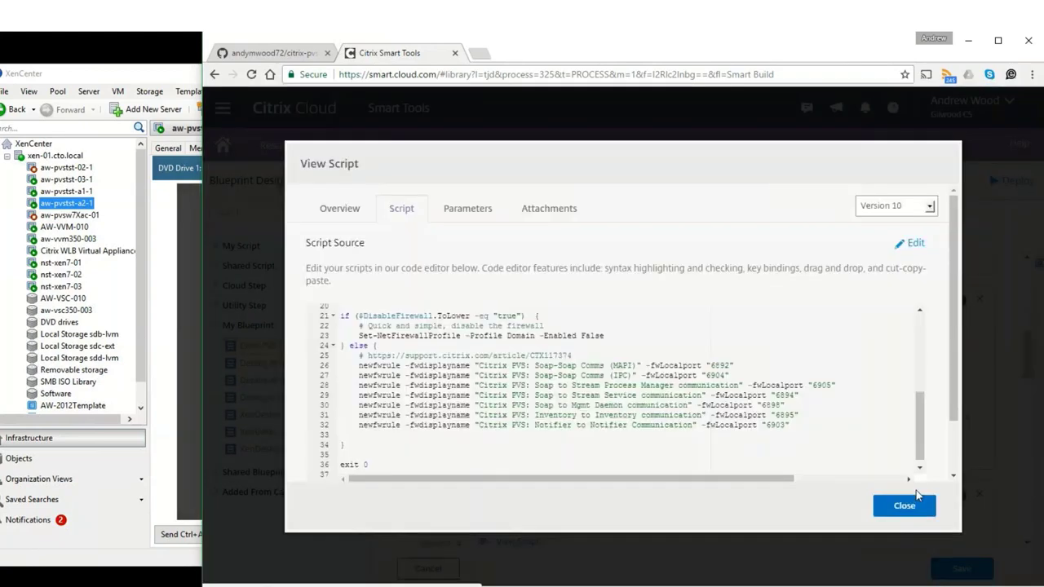
{"action": "left_click", "coordinate": [904, 506]}
Examine the source of the InstallPVSServer script in the blueprint's deployment steps.
{"action": "left_click_drag", "start_coordinate": [1028, 353], "coordinate": [995, 438]}
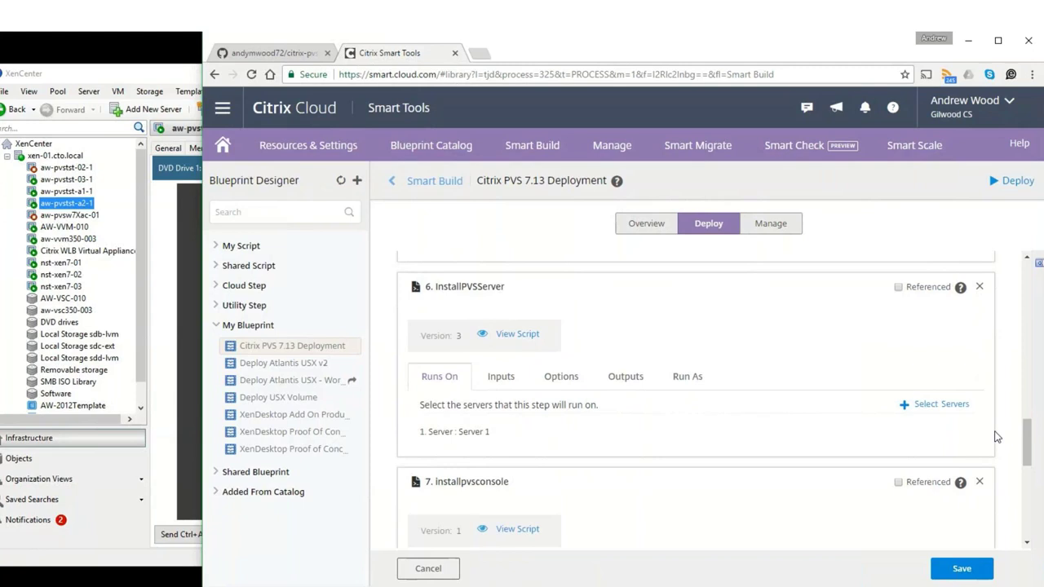
{"action": "left_click", "coordinate": [523, 336]}
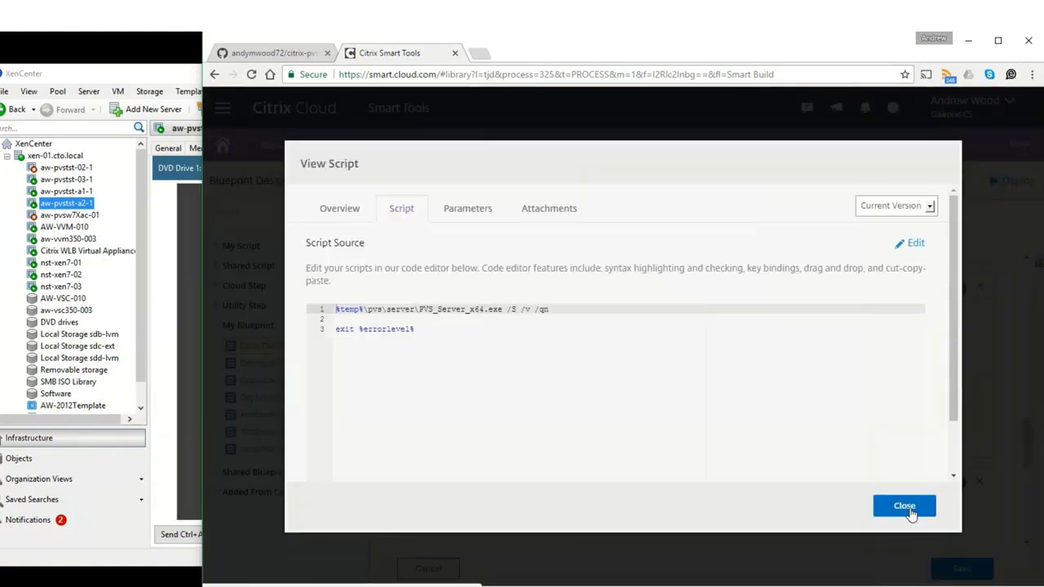
{"action": "left_click", "coordinate": [930, 515]}
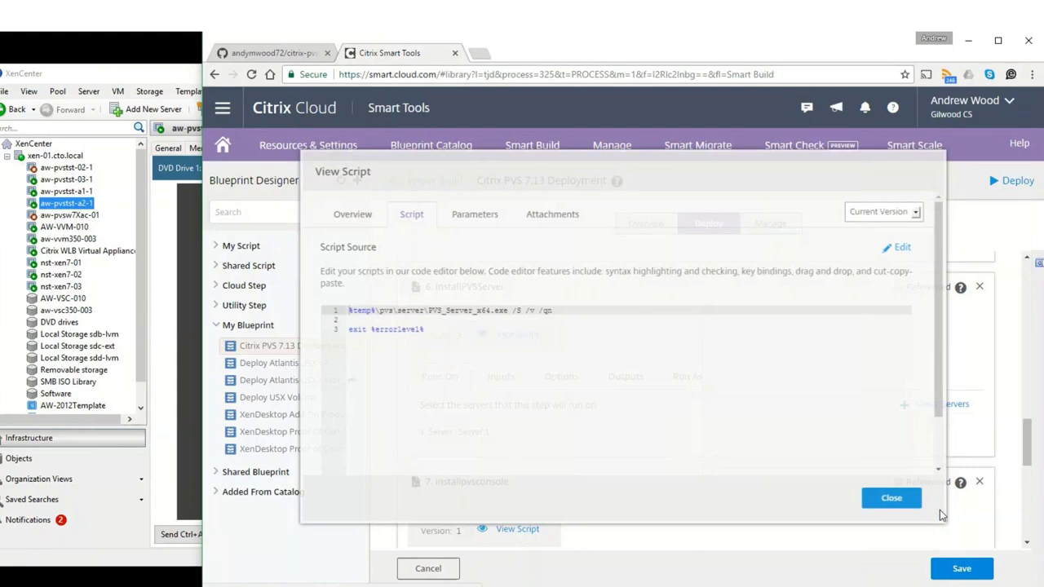
Examine the source of the installpvsconsole script in blueprint step 7.
{"action": "scroll", "coordinate": [538, 308], "scroll_direction": "down", "scroll_amount": 3}
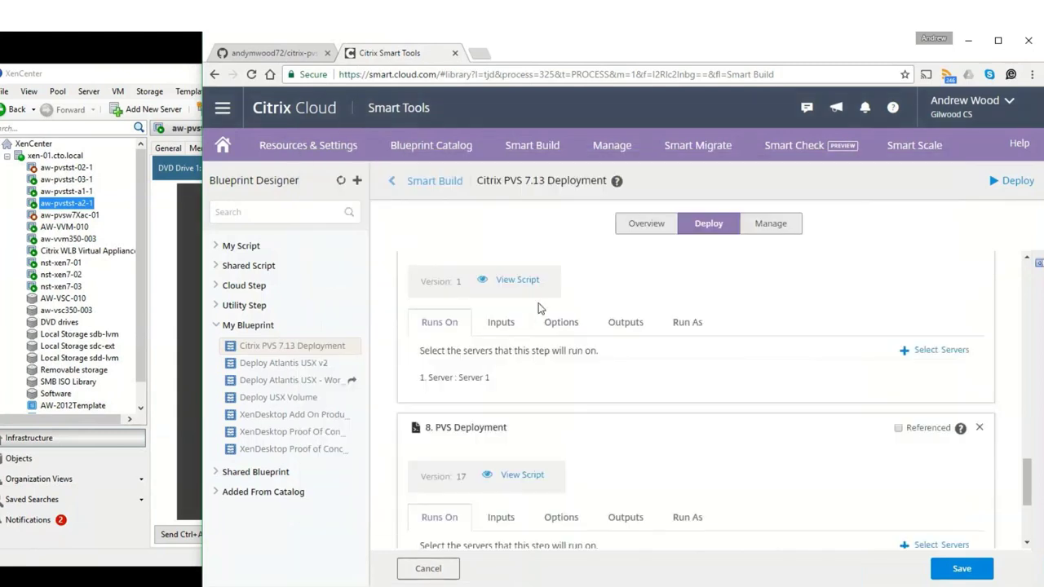
{"action": "scroll", "coordinate": [538, 306], "scroll_direction": "up", "scroll_amount": 1}
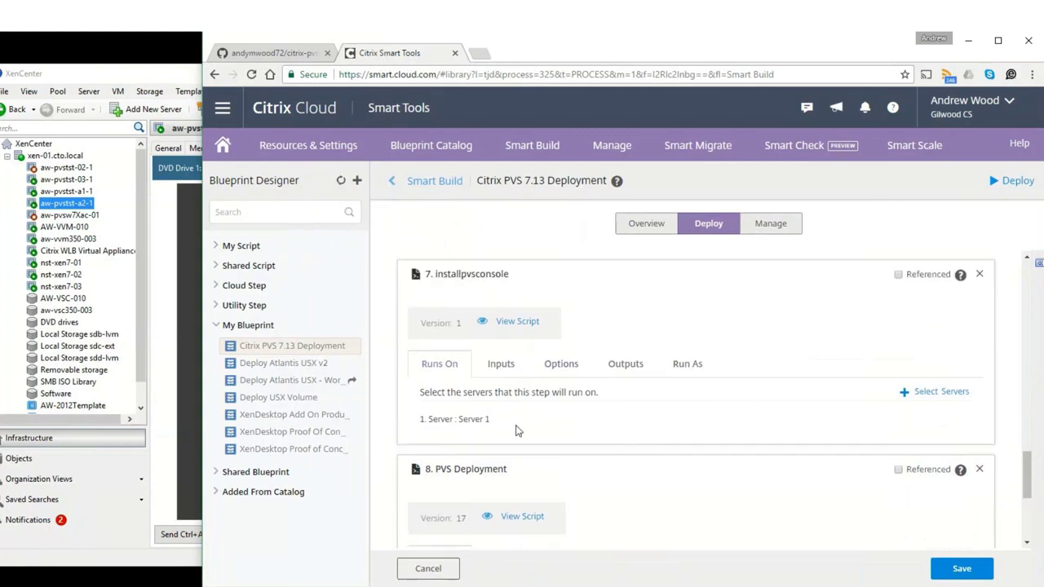
{"action": "left_click", "coordinate": [515, 323]}
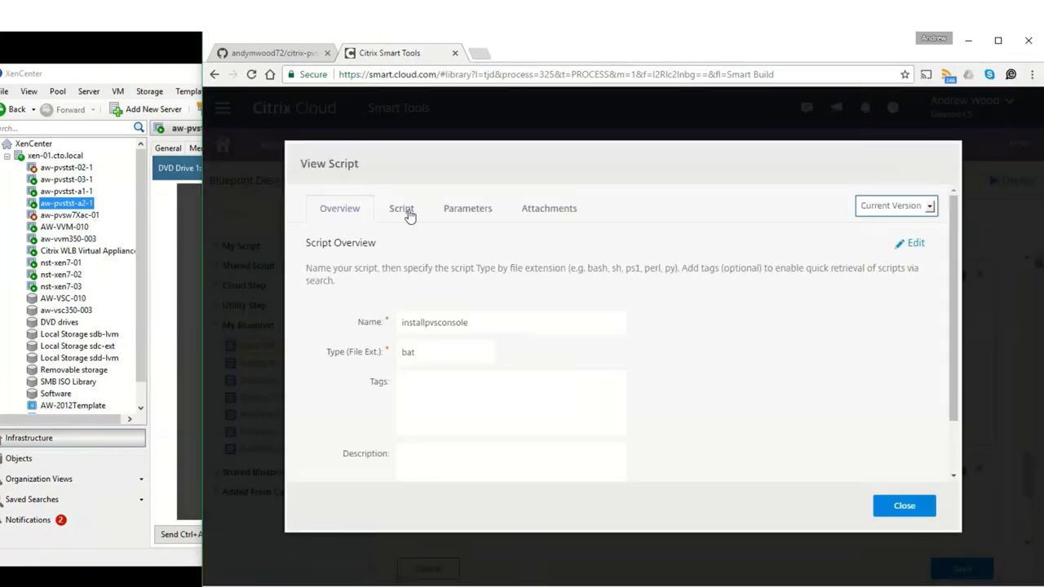
{"action": "left_click", "coordinate": [403, 209]}
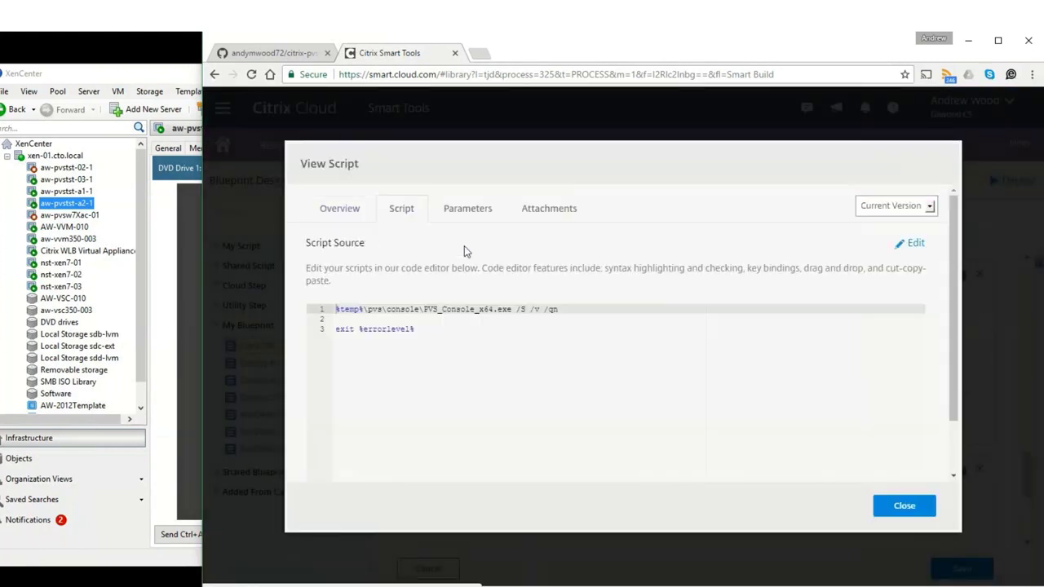
{"action": "left_click", "coordinate": [907, 511]}
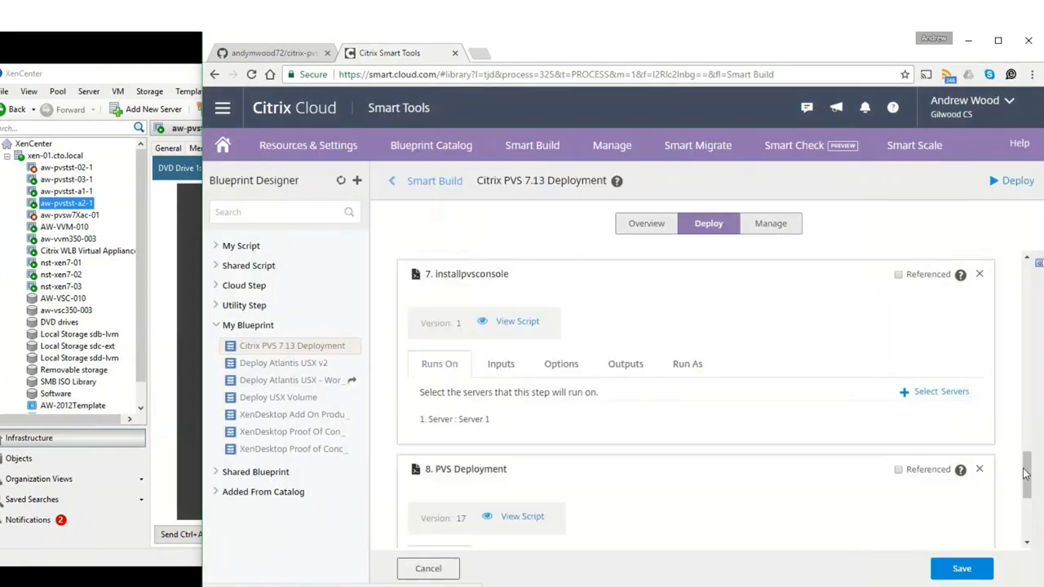
Read through the whole PVS Deployment script source in blueprint step 8, from its parameters to the end.
{"action": "left_click", "coordinate": [522, 333]}
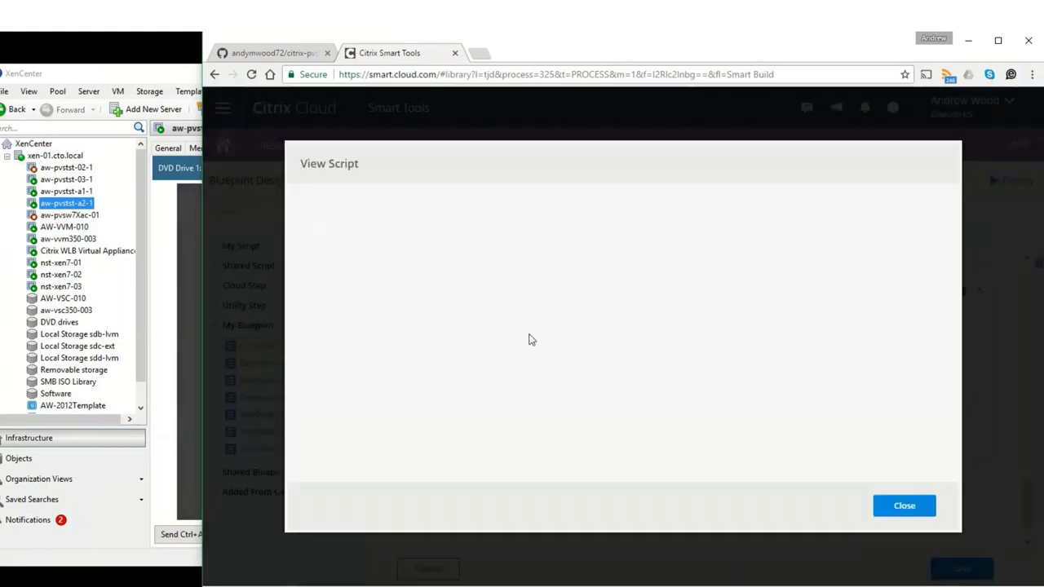
{"action": "left_click", "coordinate": [402, 210]}
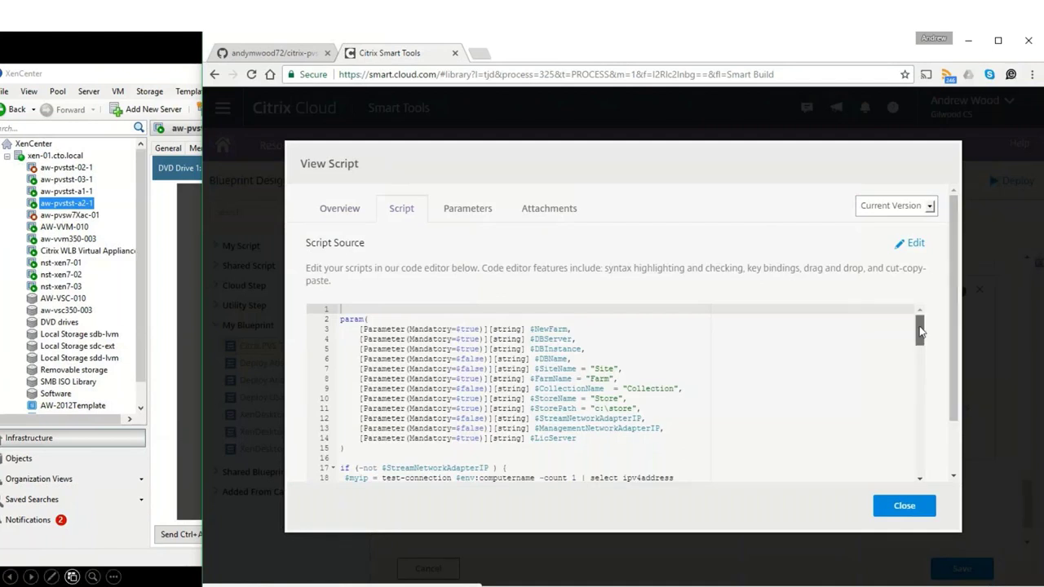
{"action": "left_click_drag", "start_coordinate": [920, 331], "coordinate": [920, 483]}
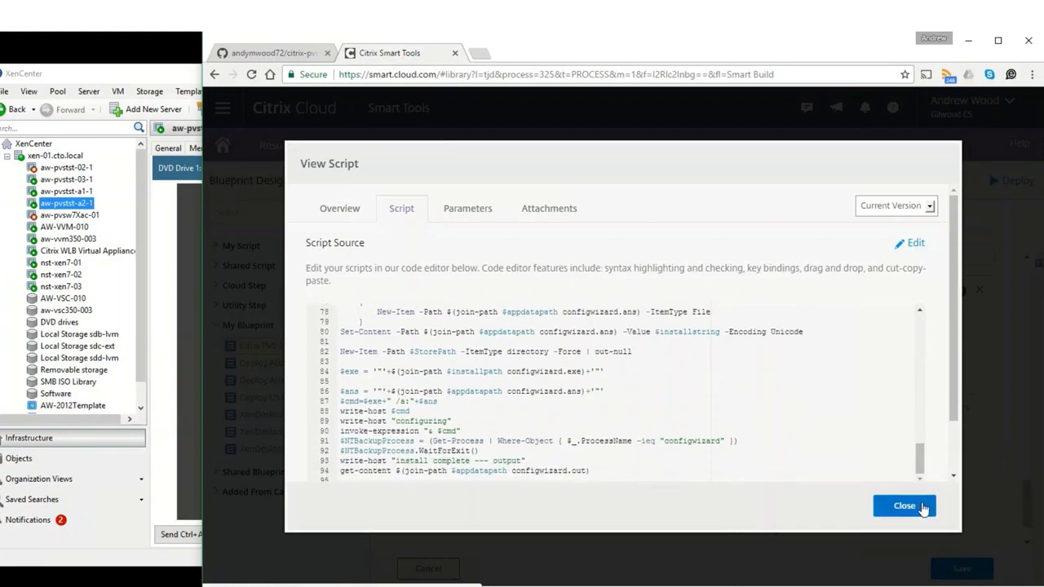
{"action": "left_click", "coordinate": [905, 506]}
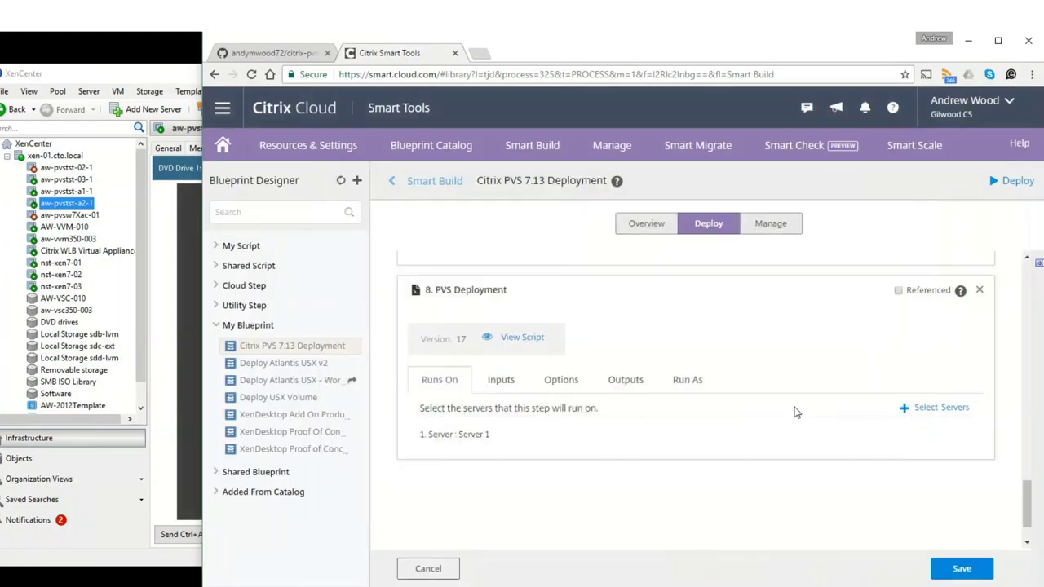
Set up a Citrix PVS 7.13 Deployment at resource location CTO-Office-Xen01, using the existing machine aw-pvstst-a1.
{"action": "left_click", "coordinate": [708, 231]}
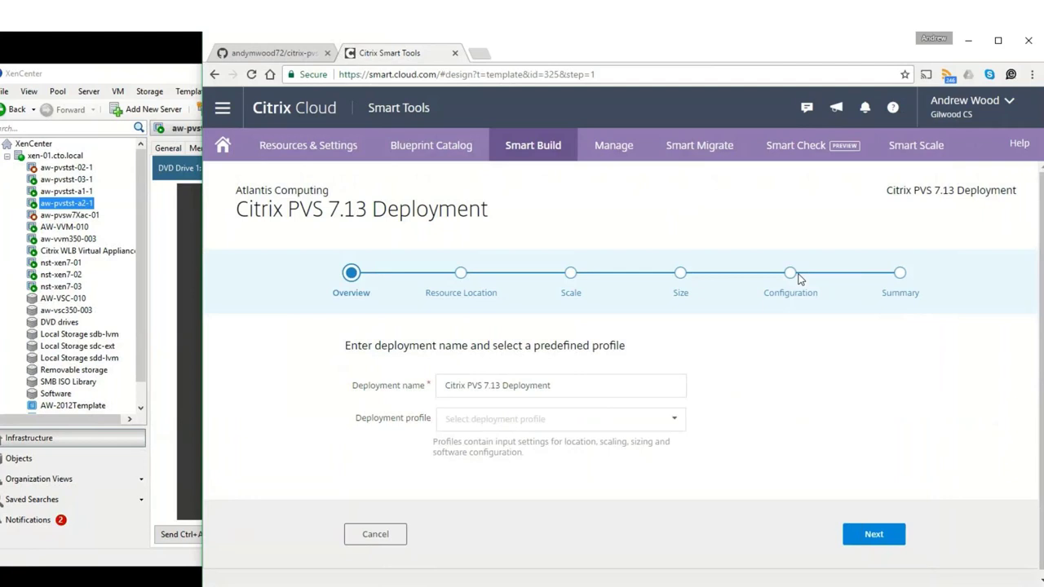
{"action": "left_click", "coordinate": [873, 534]}
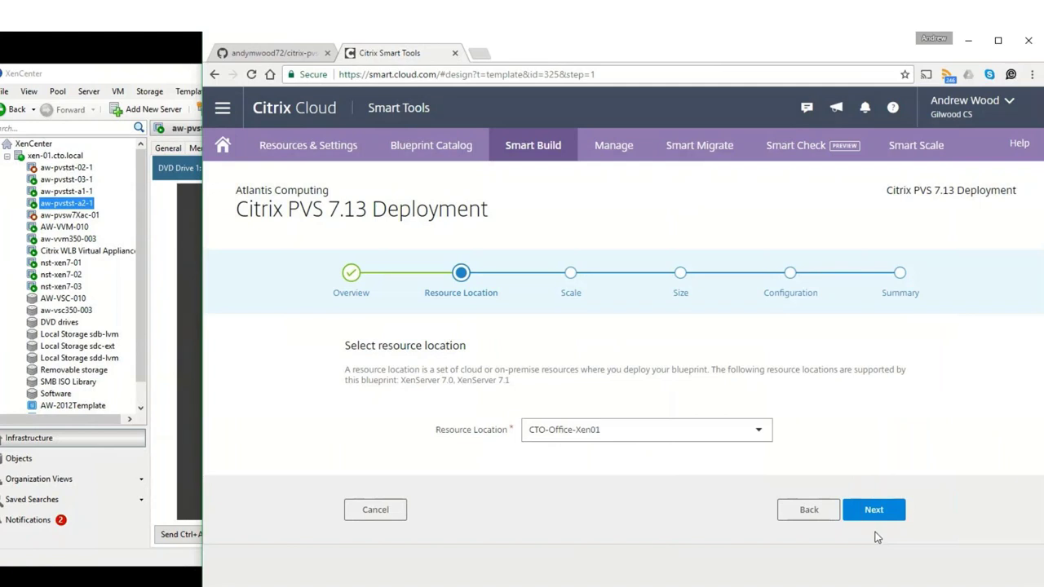
{"action": "left_click", "coordinate": [879, 525]}
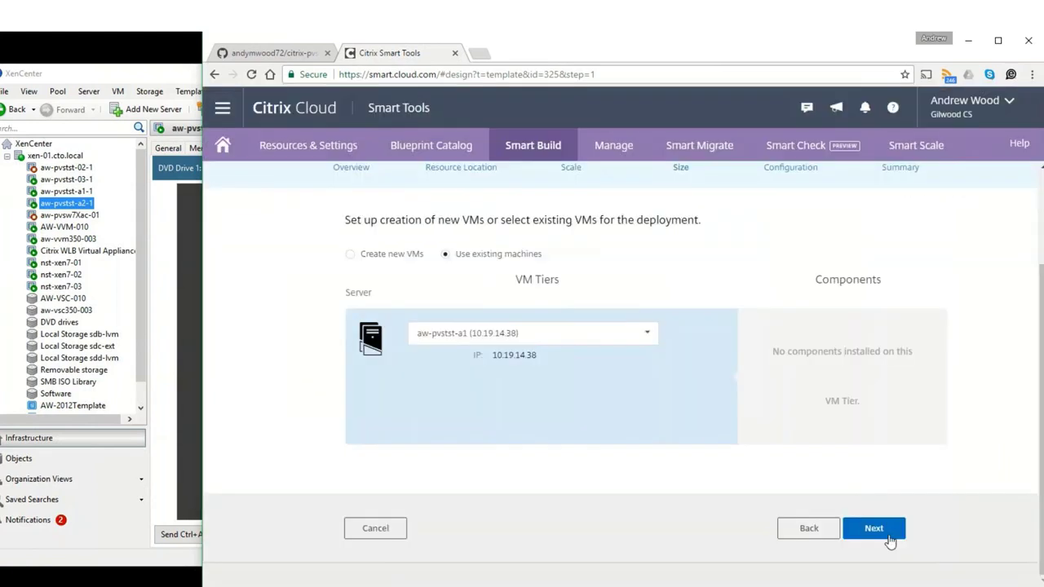
{"action": "left_click", "coordinate": [889, 538]}
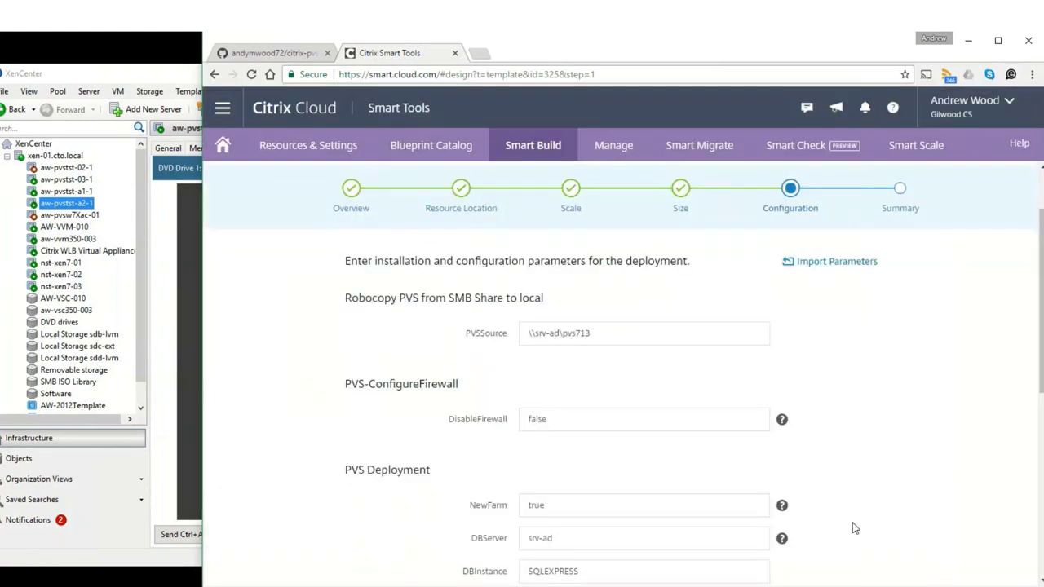
Review the PVS configuration parameters, accept them, and save the settings as deployment profile aw-pvstst-a1.
{"action": "scroll", "coordinate": [571, 361], "scroll_direction": "down", "scroll_amount": 3}
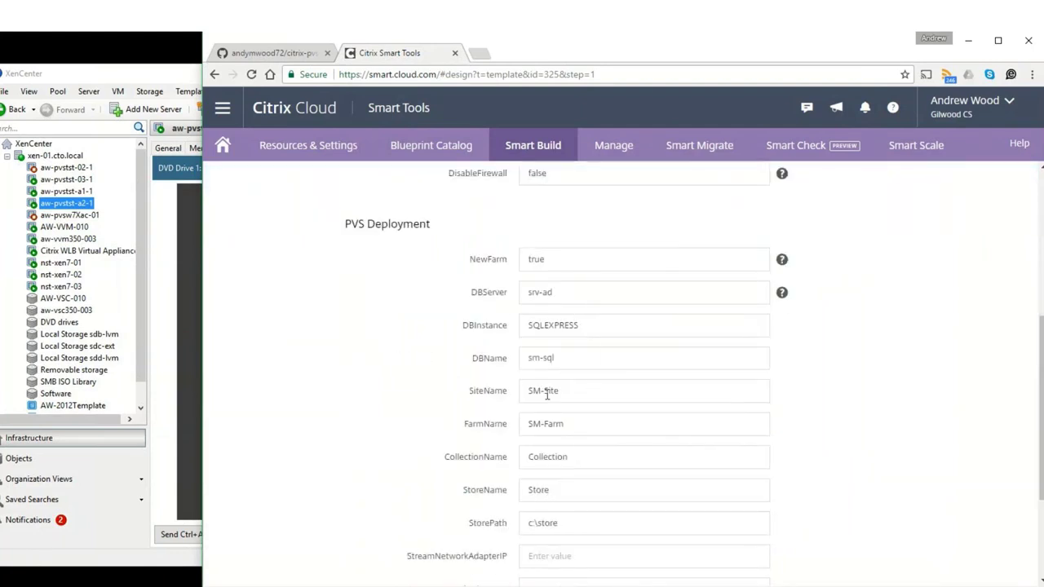
{"action": "scroll", "coordinate": [677, 534], "scroll_direction": "down", "scroll_amount": 1}
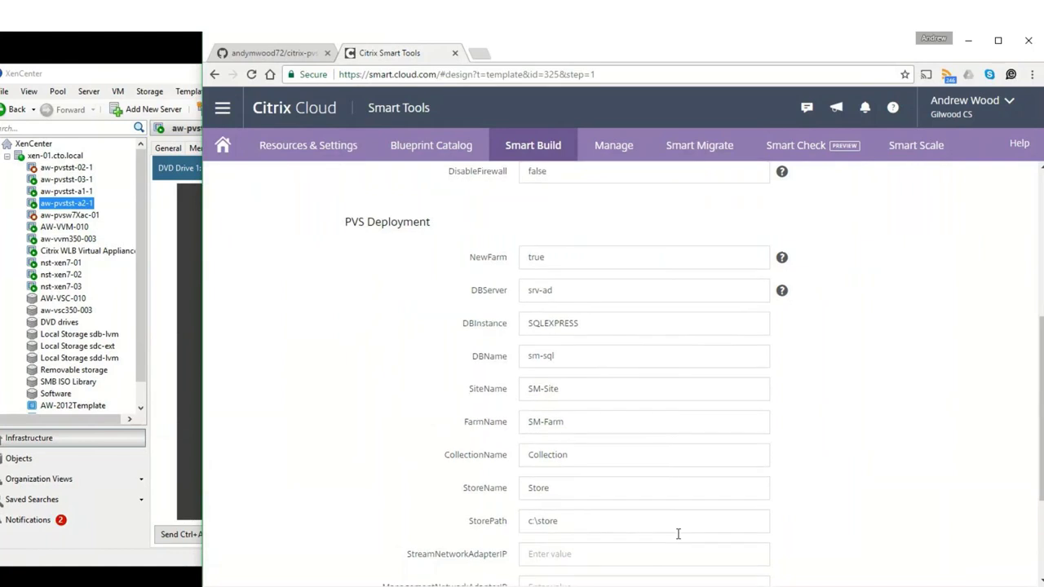
{"action": "scroll", "coordinate": [678, 533], "scroll_direction": "down", "scroll_amount": 2}
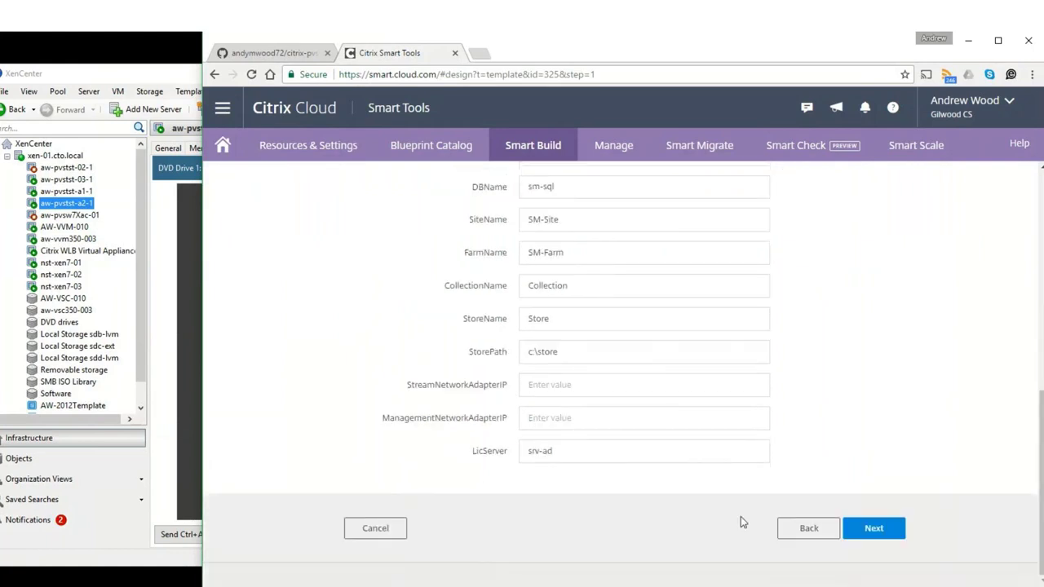
{"action": "left_click", "coordinate": [874, 530]}
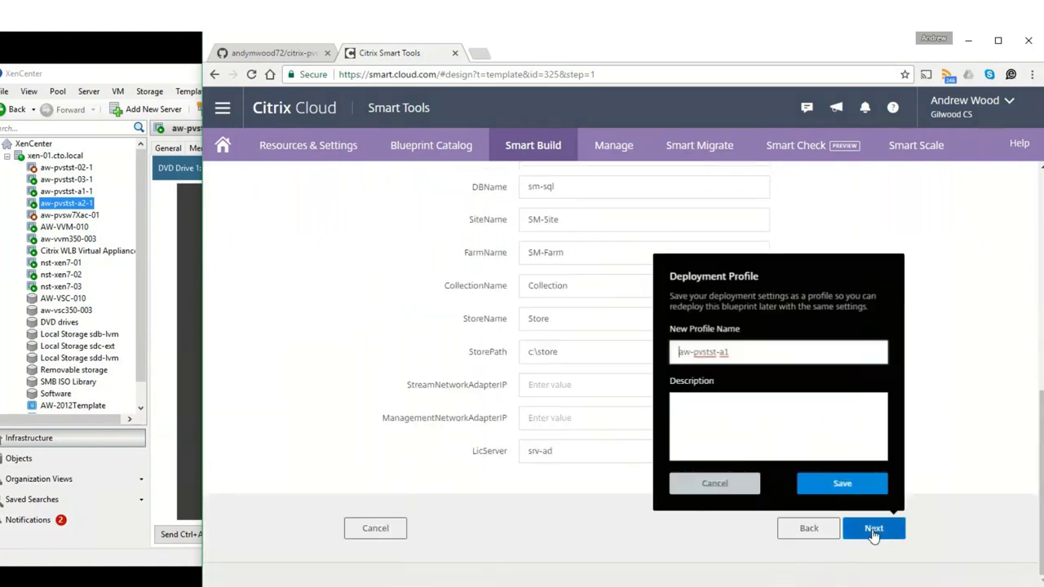
{"action": "left_click", "coordinate": [848, 489]}
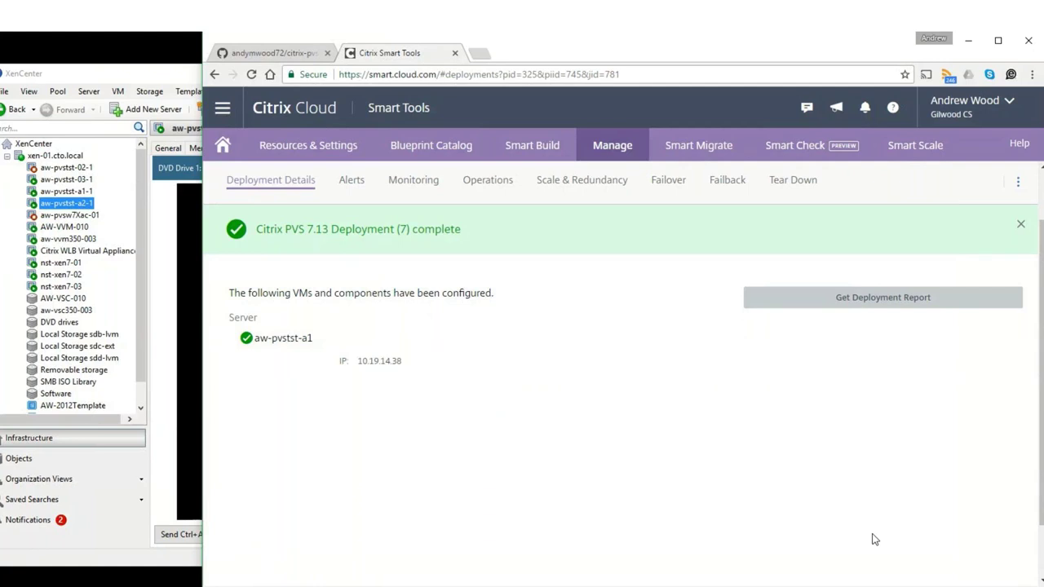
Open the deployment report for the finished deployment and read the PVS Deployment step output.
{"action": "left_click", "coordinate": [898, 301]}
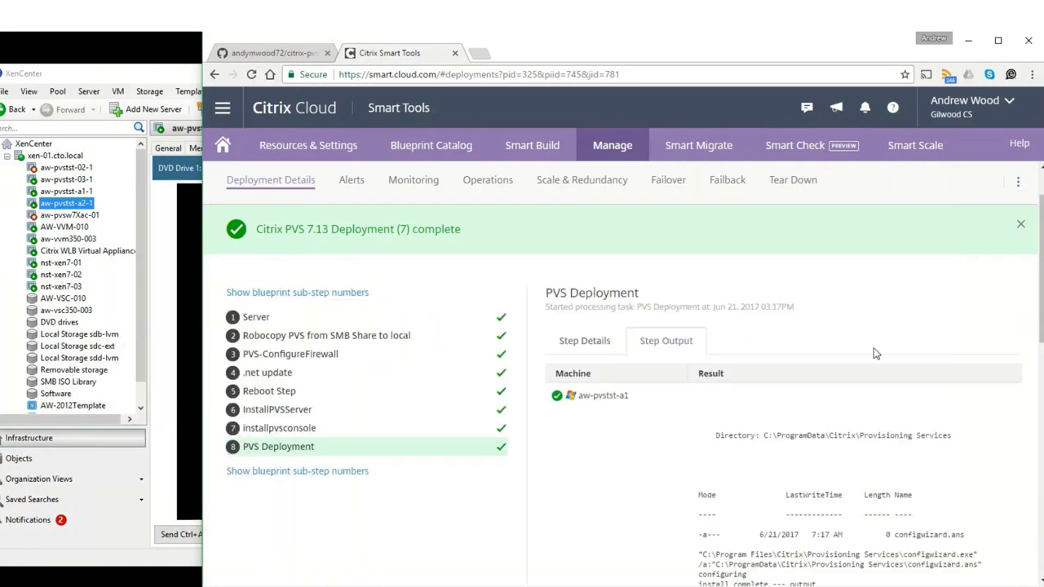
{"action": "scroll", "coordinate": [798, 487], "scroll_direction": "down", "scroll_amount": 1}
{"action": "scroll", "coordinate": [798, 488], "scroll_direction": "down", "scroll_amount": 1}
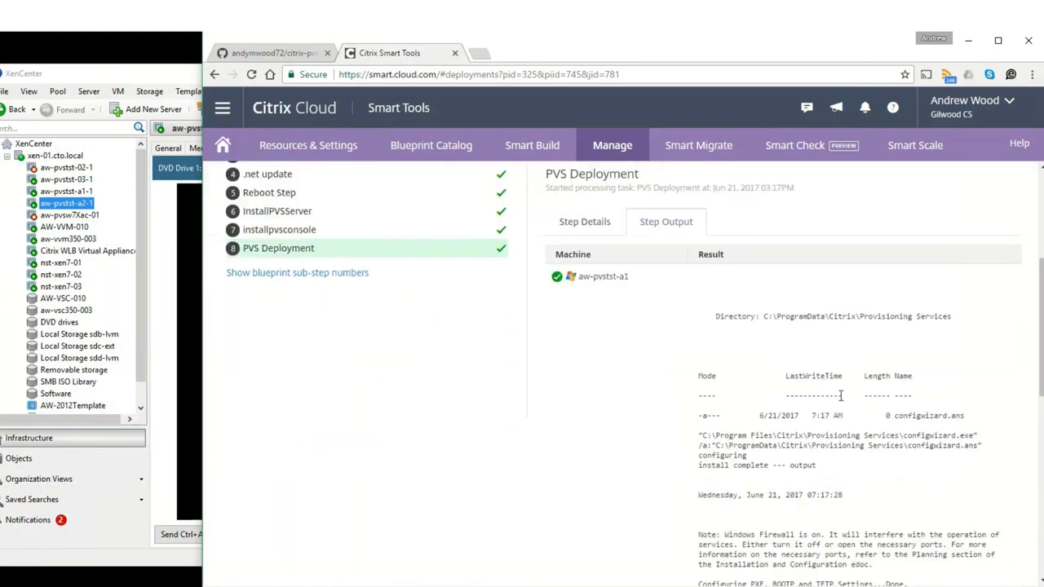
{"action": "scroll", "coordinate": [843, 397], "scroll_direction": "down", "scroll_amount": 5}
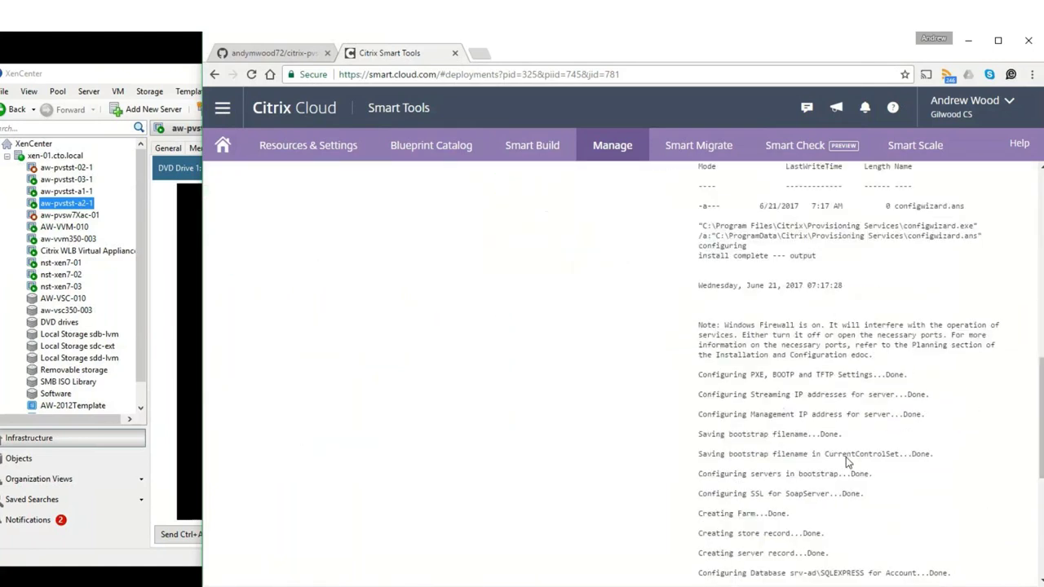
{"action": "scroll", "coordinate": [846, 458], "scroll_direction": "down", "scroll_amount": 2}
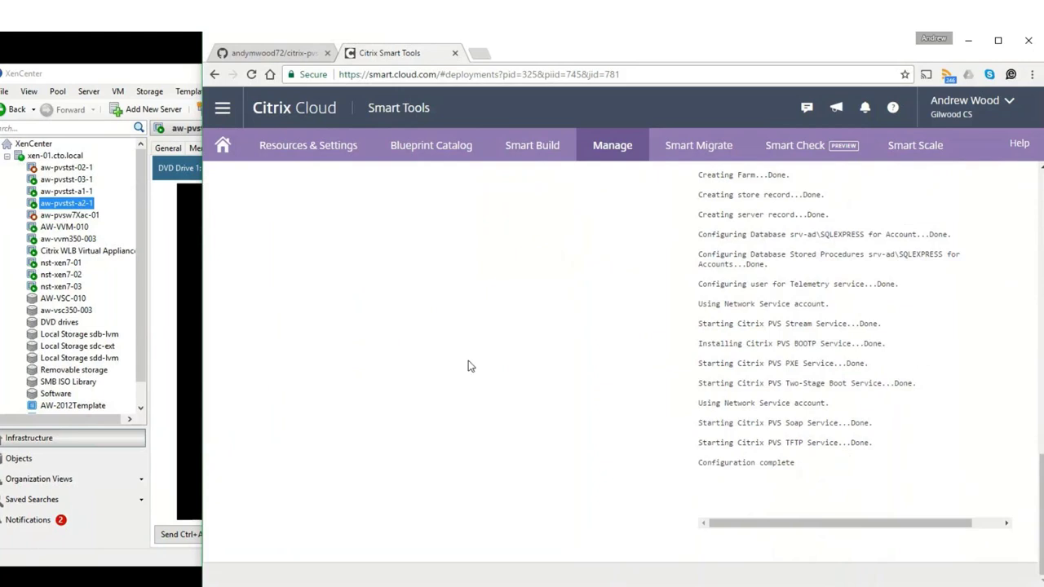
{"action": "scroll", "coordinate": [883, 302], "scroll_direction": "up", "scroll_amount": 8}
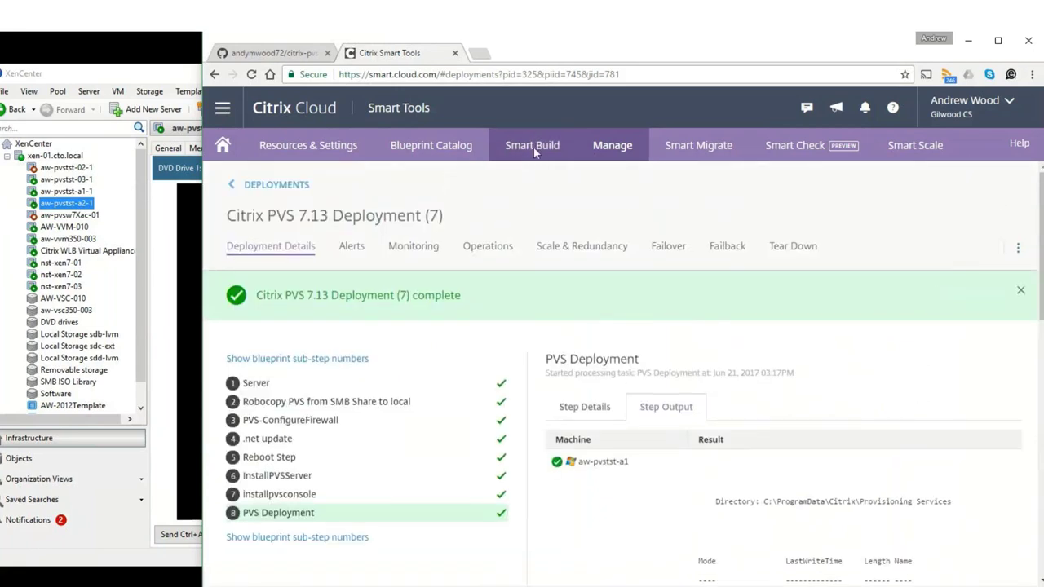
Start another Citrix PVS 7.13 Deployment from Smart Build with the profile aw-pvstst-a2 and proceed to the resource location.
{"action": "left_click", "coordinate": [537, 150]}
{"action": "left_click", "coordinate": [640, 264]}
{"action": "left_click", "coordinate": [643, 295]}
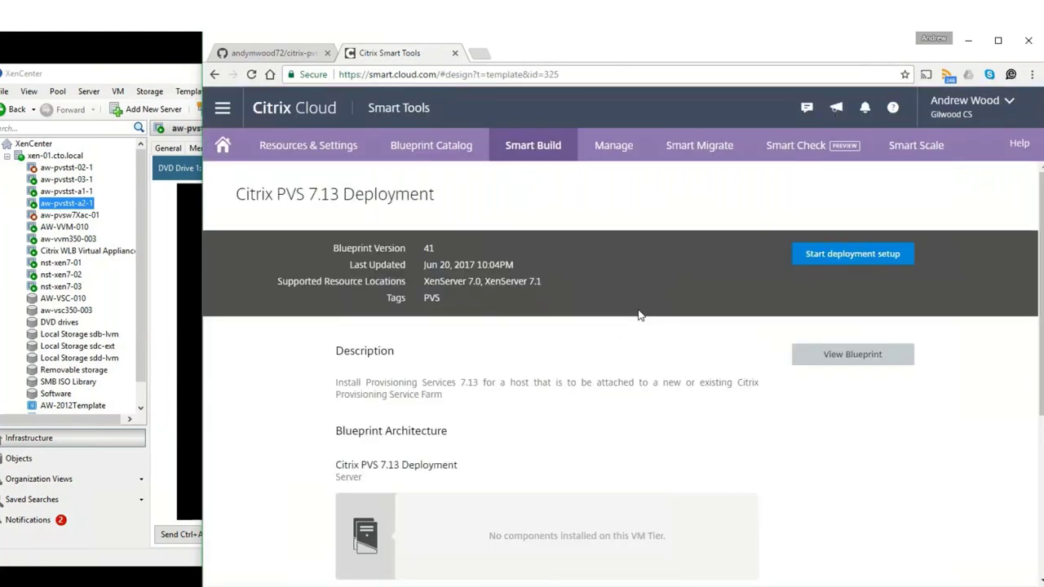
{"action": "left_click", "coordinate": [848, 255]}
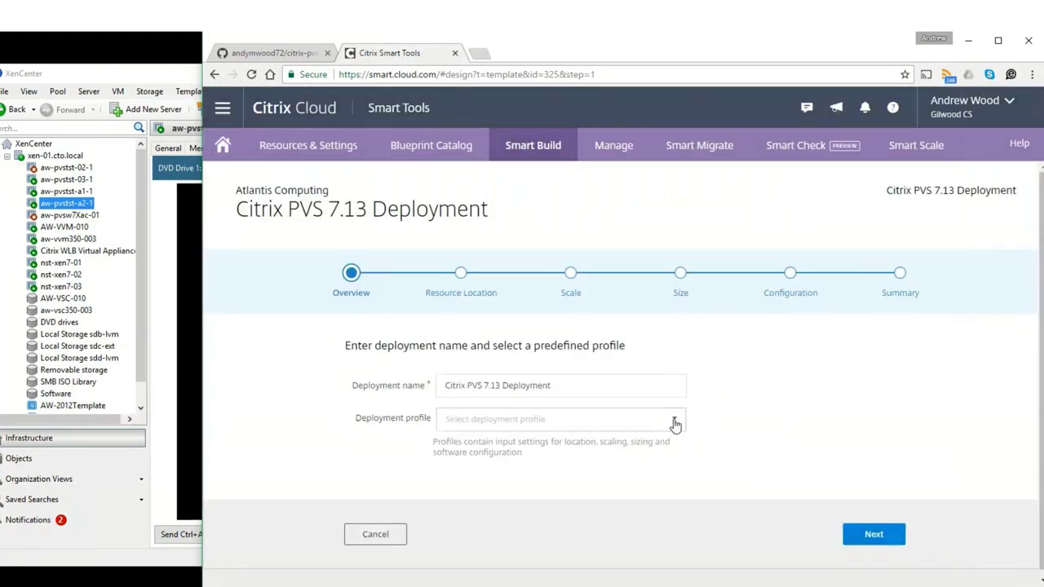
{"action": "left_click", "coordinate": [679, 425]}
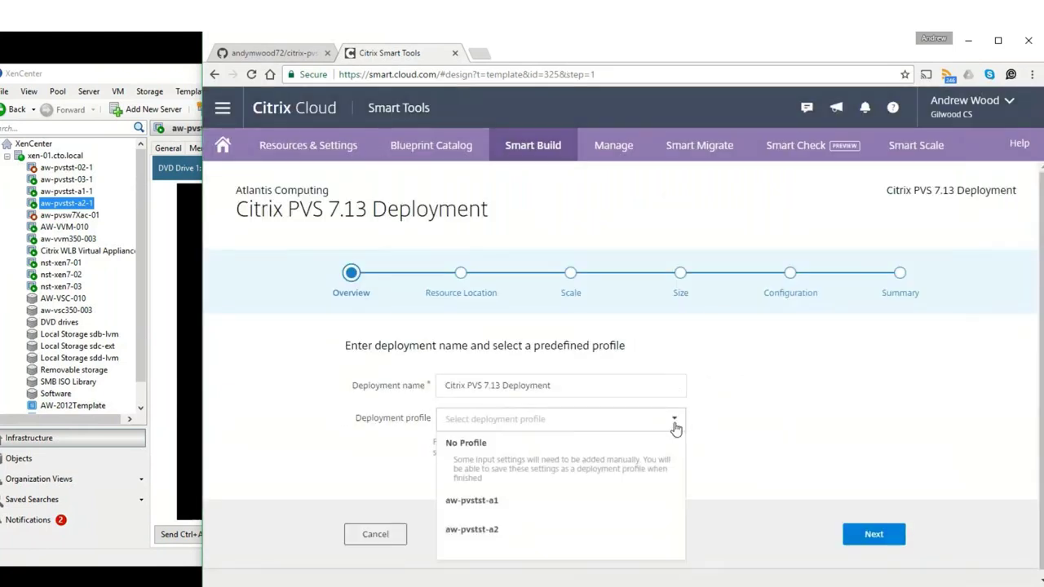
{"action": "left_click", "coordinate": [542, 532]}
{"action": "left_click", "coordinate": [861, 545]}
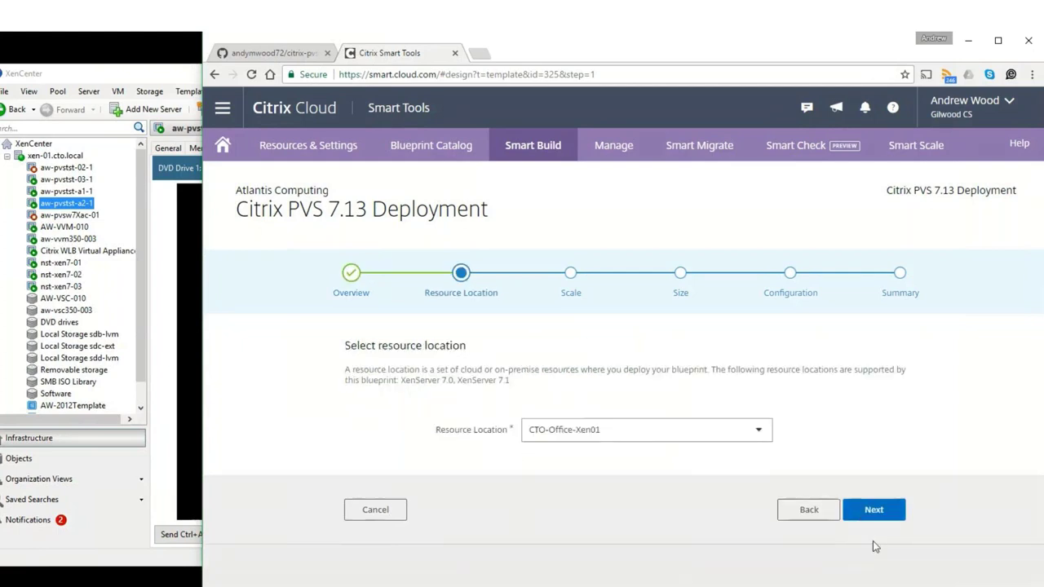
Accept resource location CTO-Office-Xen01, existing machine aw-pvstst-a2 and the PVS Deployment parameters with NewFarm set to false, and update the deployment profile.
{"action": "left_click", "coordinate": [886, 512]}
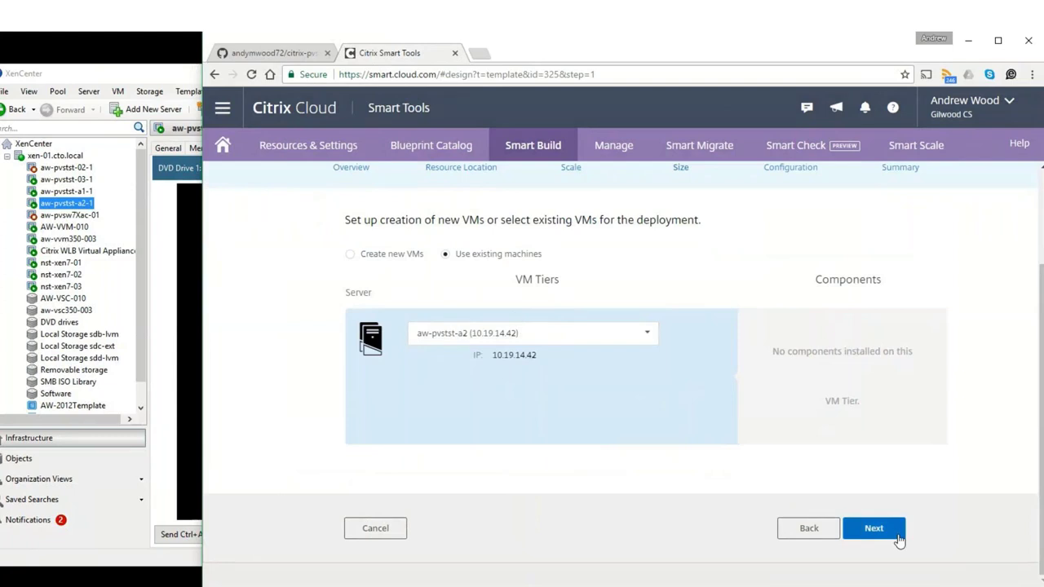
{"action": "left_click", "coordinate": [898, 541]}
{"action": "scroll", "coordinate": [837, 519], "scroll_direction": "down", "scroll_amount": 4}
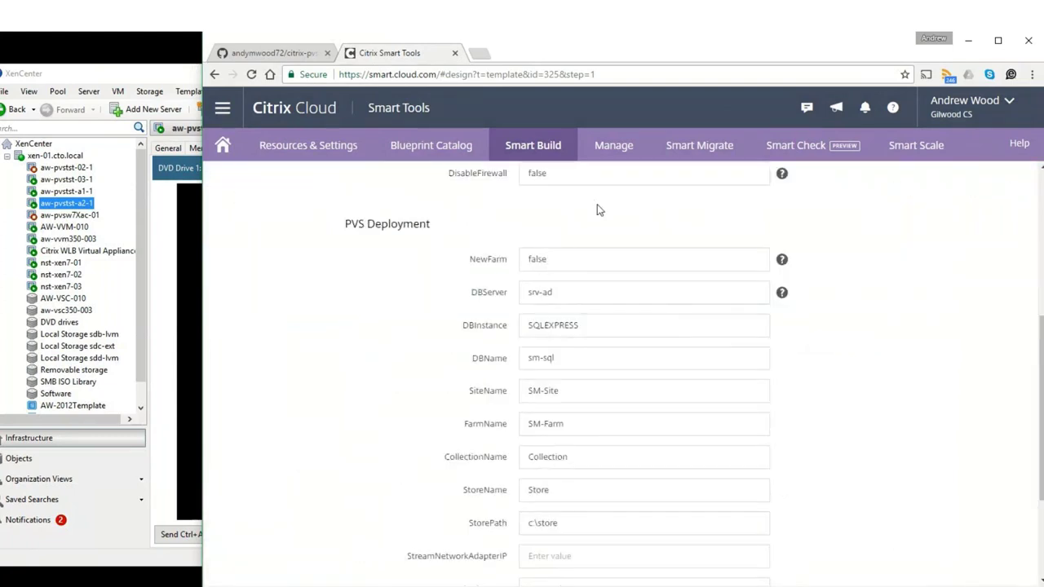
{"action": "scroll", "coordinate": [850, 400], "scroll_direction": "down", "scroll_amount": 2}
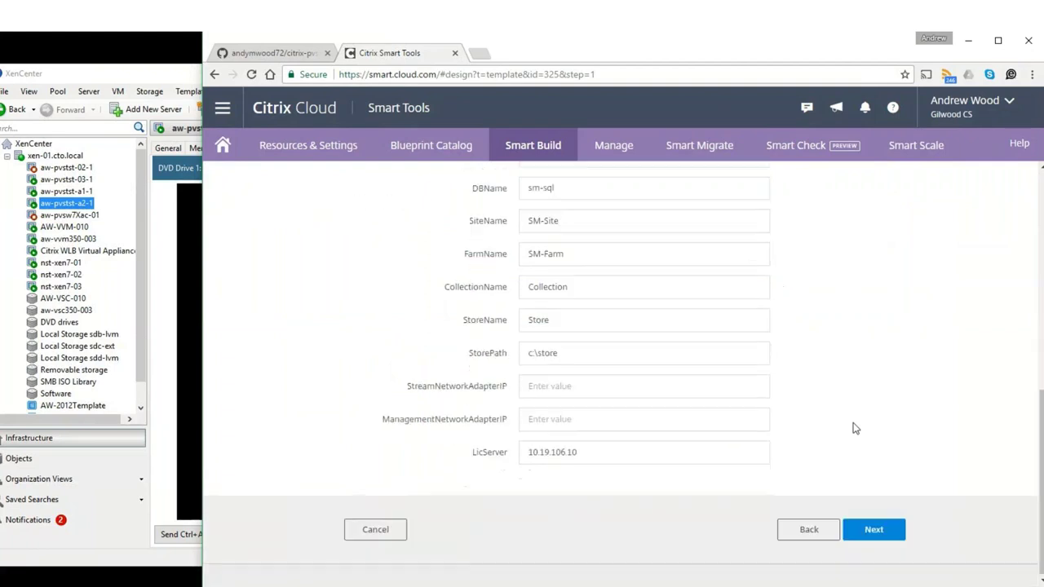
{"action": "left_click", "coordinate": [871, 529]}
{"action": "left_click", "coordinate": [863, 484]}
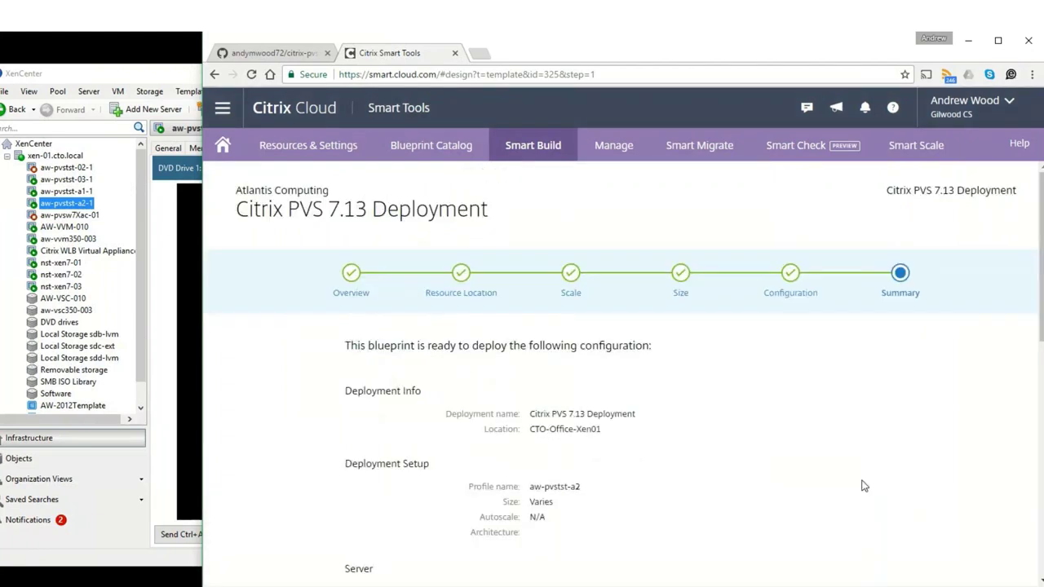
Review the summary and deploy the blueprint to aw-pvstst-a2, and read the PVS Deployment step output in the deployment report.
{"action": "scroll", "coordinate": [677, 462], "scroll_direction": "down", "scroll_amount": 2}
{"action": "scroll", "coordinate": [681, 462], "scroll_direction": "down", "scroll_amount": 4}
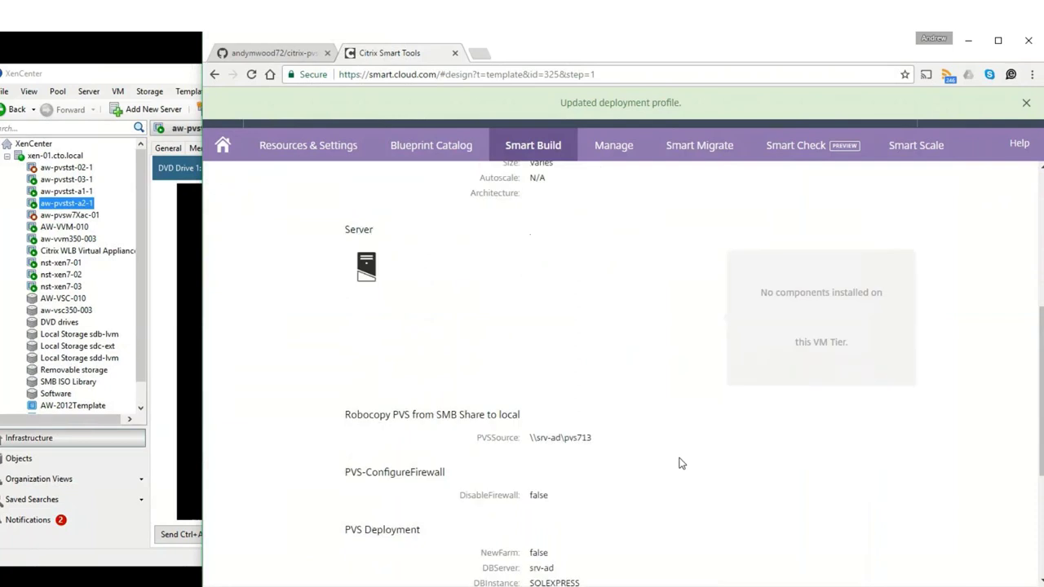
{"action": "left_click", "coordinate": [874, 529]}
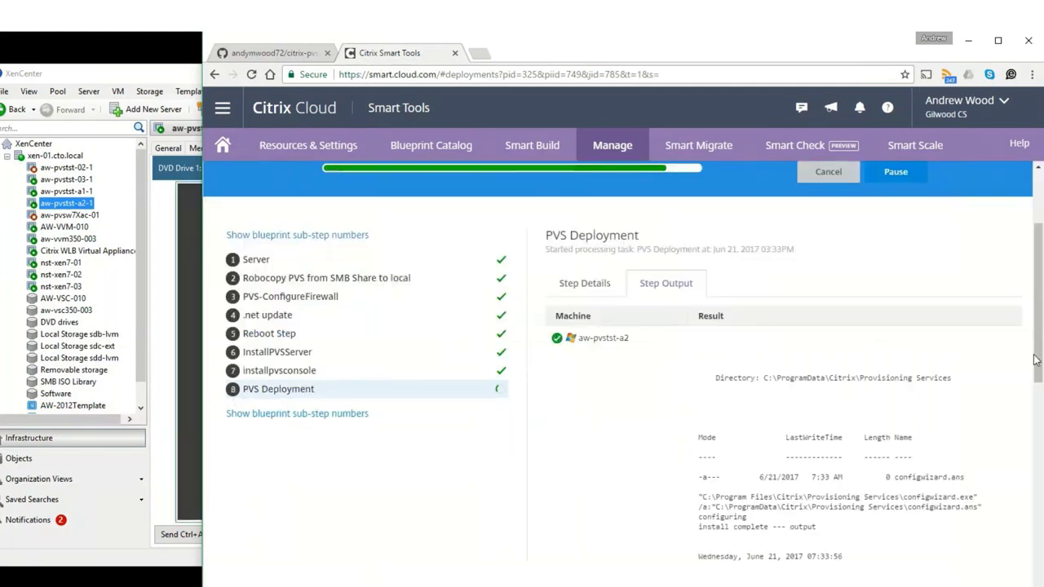
{"action": "left_click_drag", "start_coordinate": [1034, 384], "coordinate": [1037, 324]}
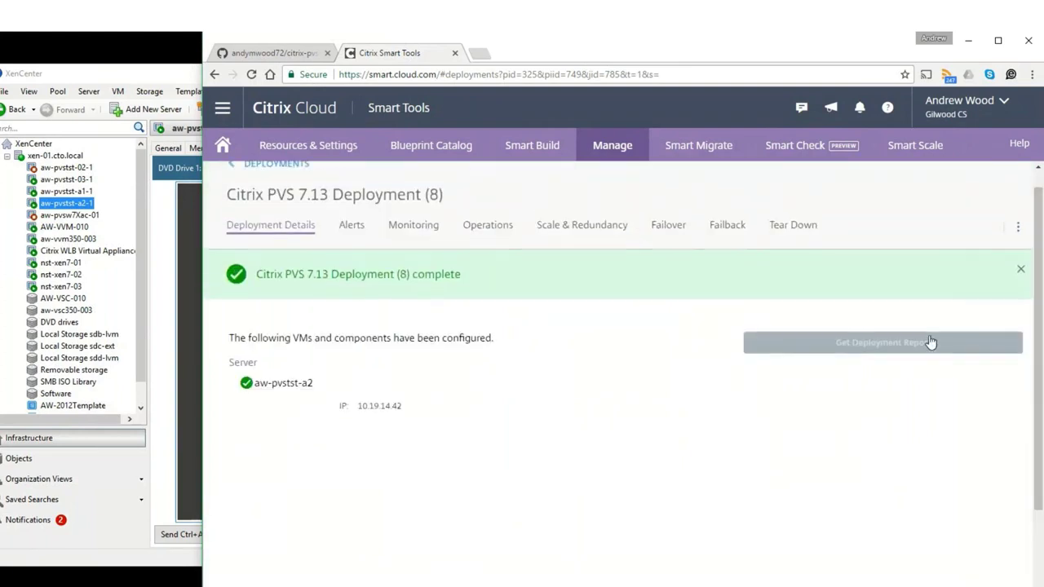
{"action": "scroll", "coordinate": [1036, 334], "scroll_direction": "down", "scroll_amount": 10}
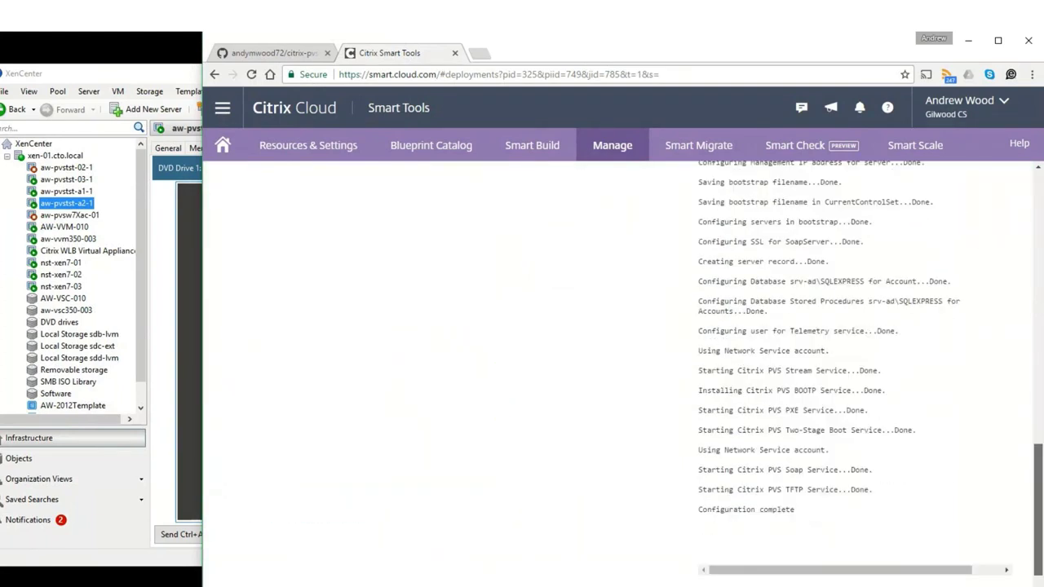
Switch to XenCenter and, in the aw-pvstst-a1-1 console, run appwiz.cpl to examine the installed Citrix programs.
{"action": "left_click", "coordinate": [81, 202]}
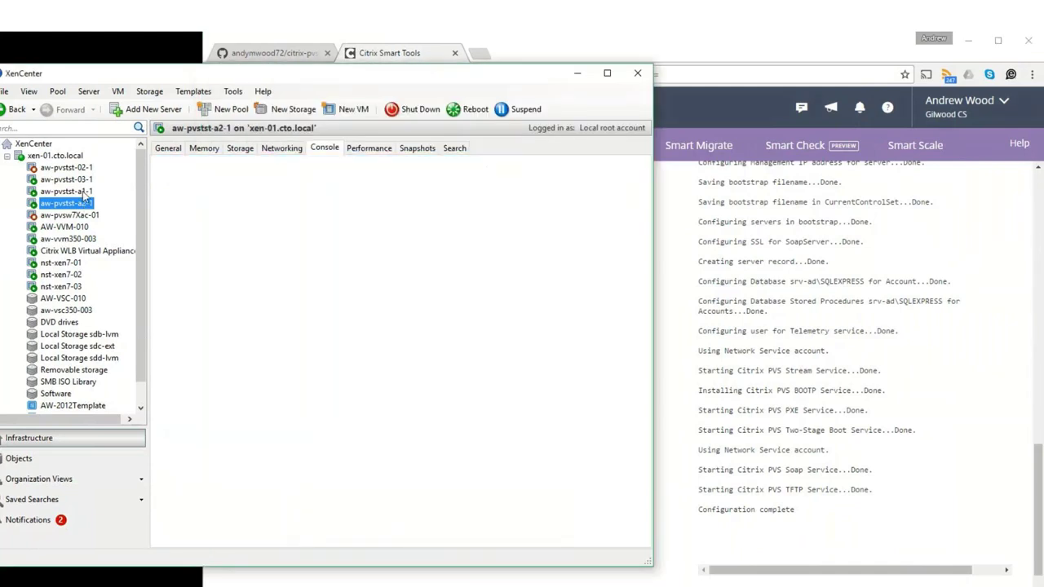
{"action": "left_click", "coordinate": [84, 194]}
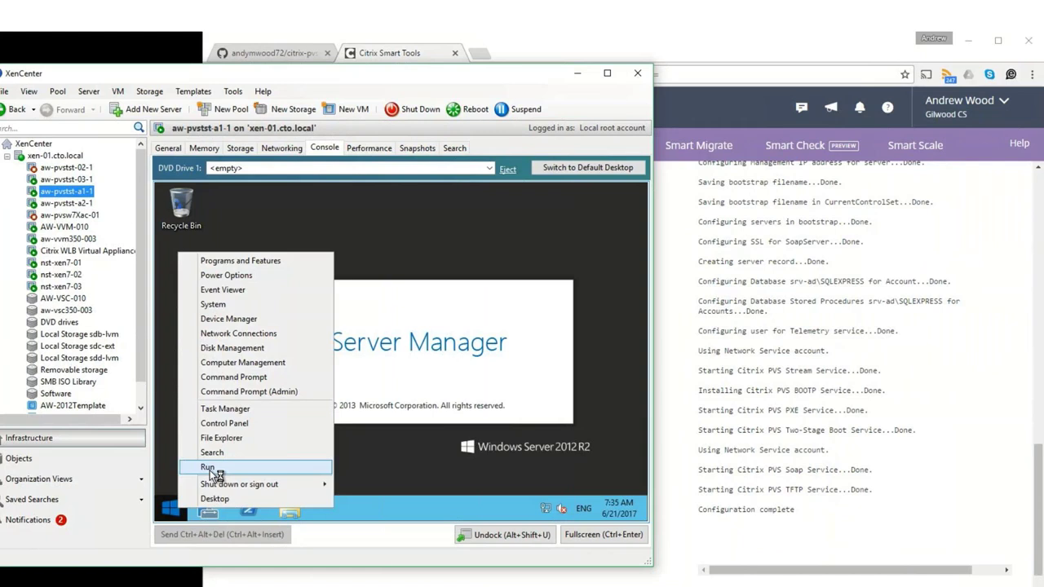
{"action": "left_click", "coordinate": [210, 469]}
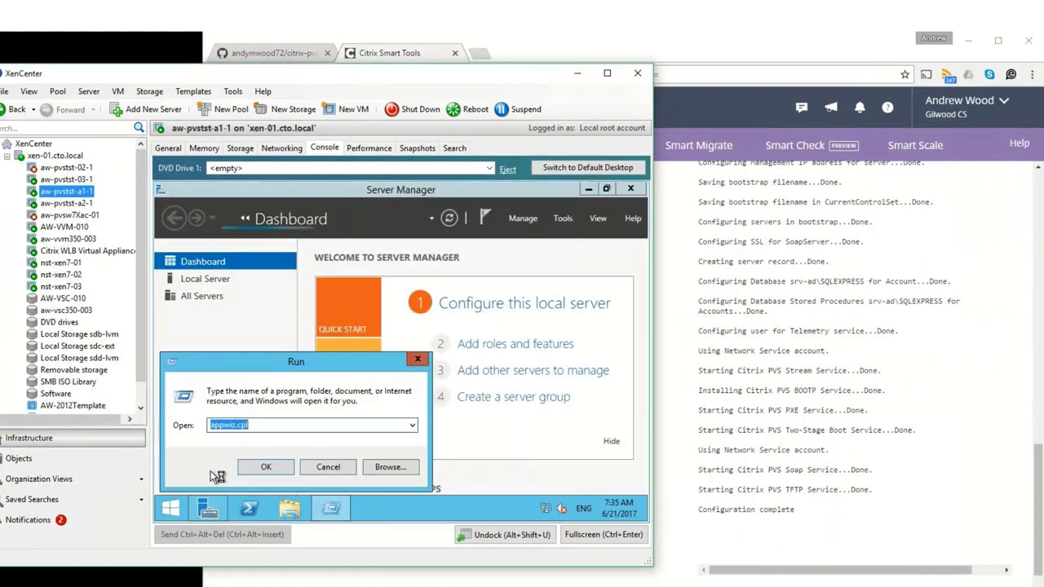
{"action": "left_click", "coordinate": [261, 467]}
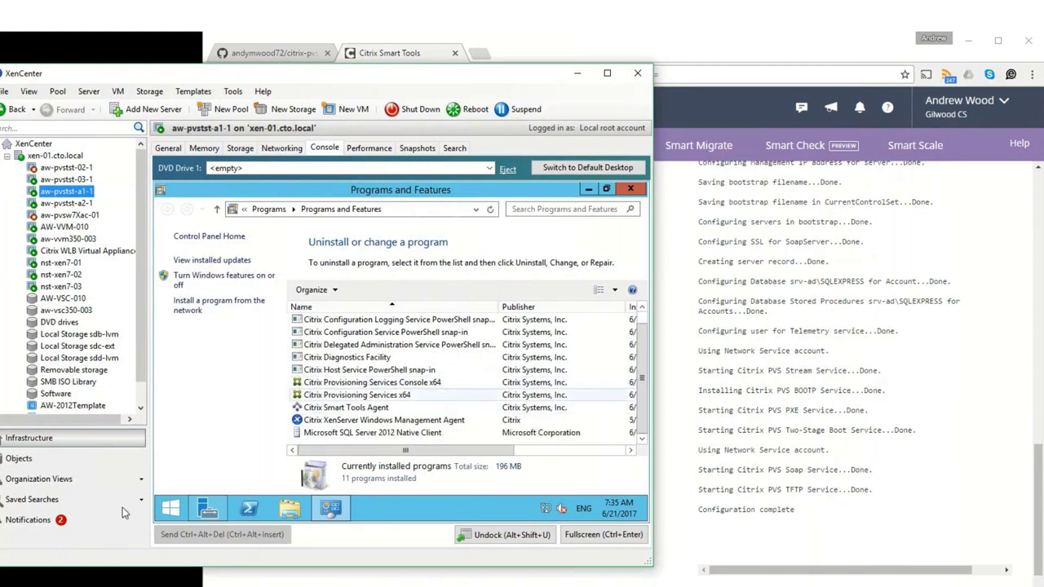
Launch the Provisioning Services Console from the list of all apps on aw-pvstst-a1.
{"action": "left_click", "coordinate": [172, 509]}
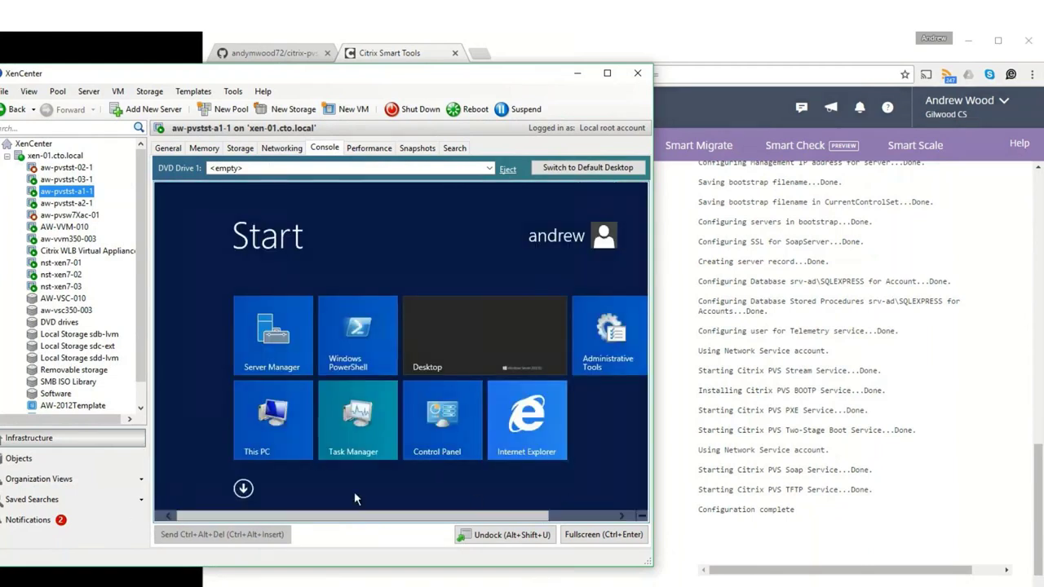
{"action": "left_click", "coordinate": [243, 489]}
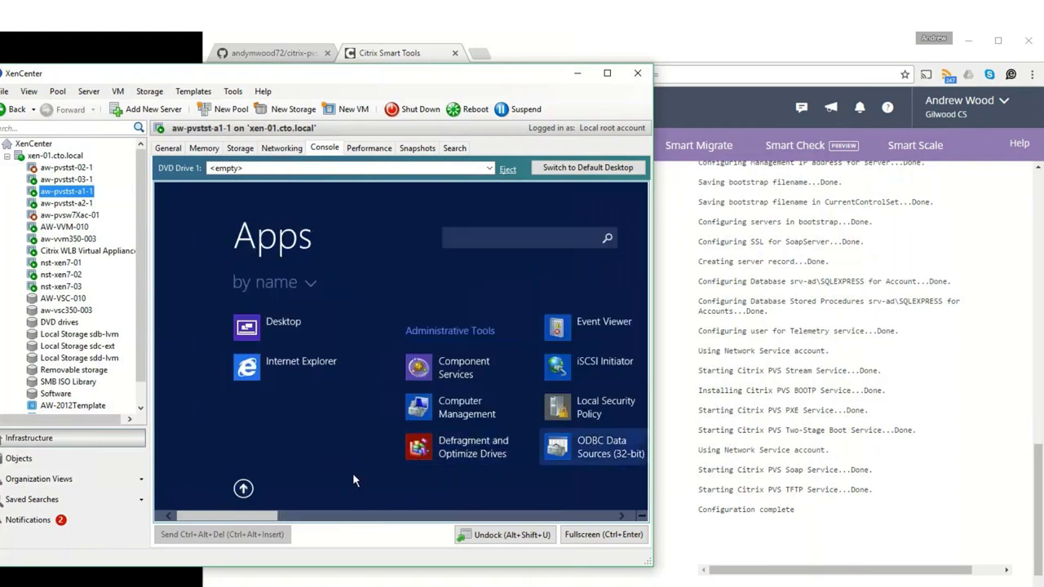
{"action": "scroll", "coordinate": [456, 408], "scroll_direction": "down", "scroll_amount": 5}
{"action": "left_click", "coordinate": [422, 418]}
{"action": "left_click", "coordinate": [459, 364]}
Connect the Provisioning Services Console to the farm on localhost with the Windows credentials.
{"action": "right_click", "coordinate": [275, 278]}
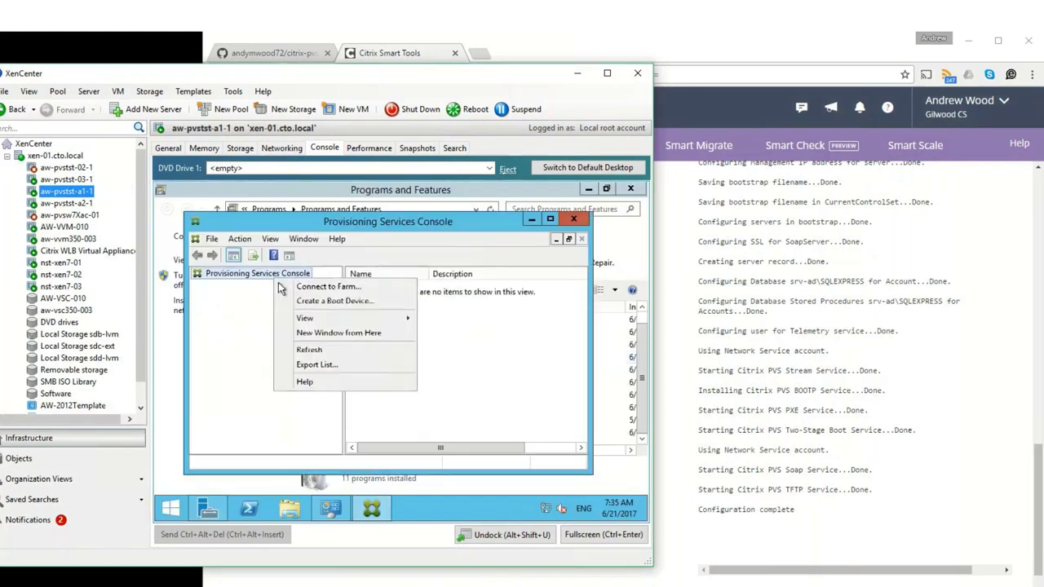
{"action": "left_click", "coordinate": [299, 288]}
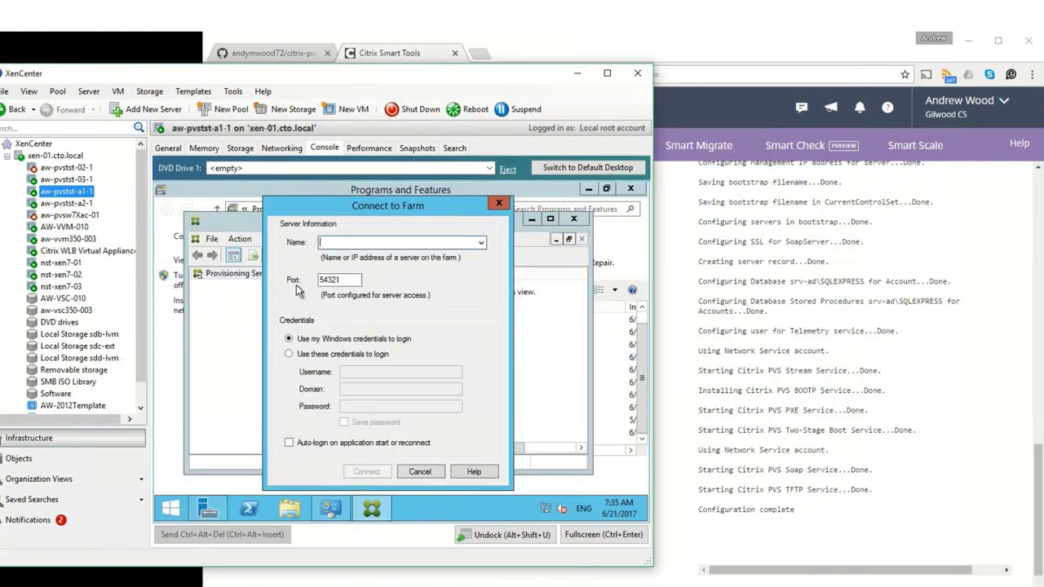
{"action": "type", "text": "localhost"}
{"action": "key", "text": "Return"}
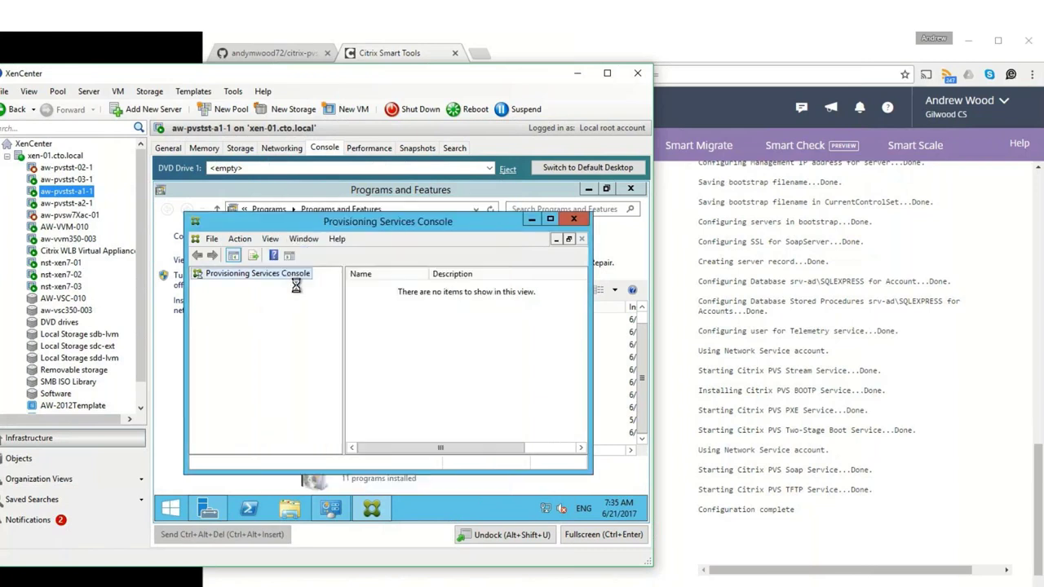
Expand SM-Farm down to SM-Site, examine its servers, and look into the farm's stores.
{"action": "left_click", "coordinate": [197, 285]}
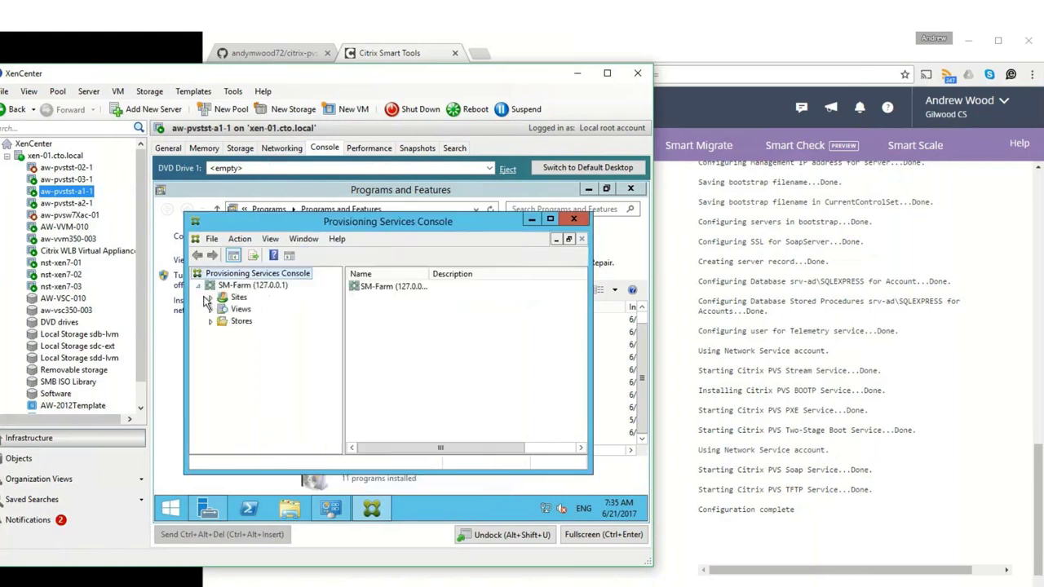
{"action": "left_click", "coordinate": [210, 298]}
{"action": "left_click", "coordinate": [223, 309]}
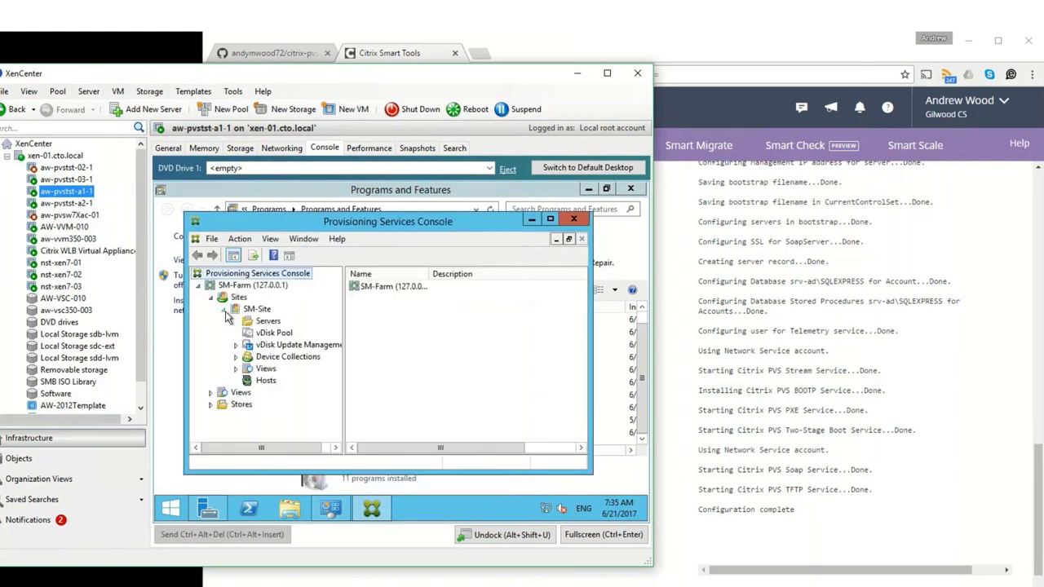
{"action": "left_click", "coordinate": [267, 321]}
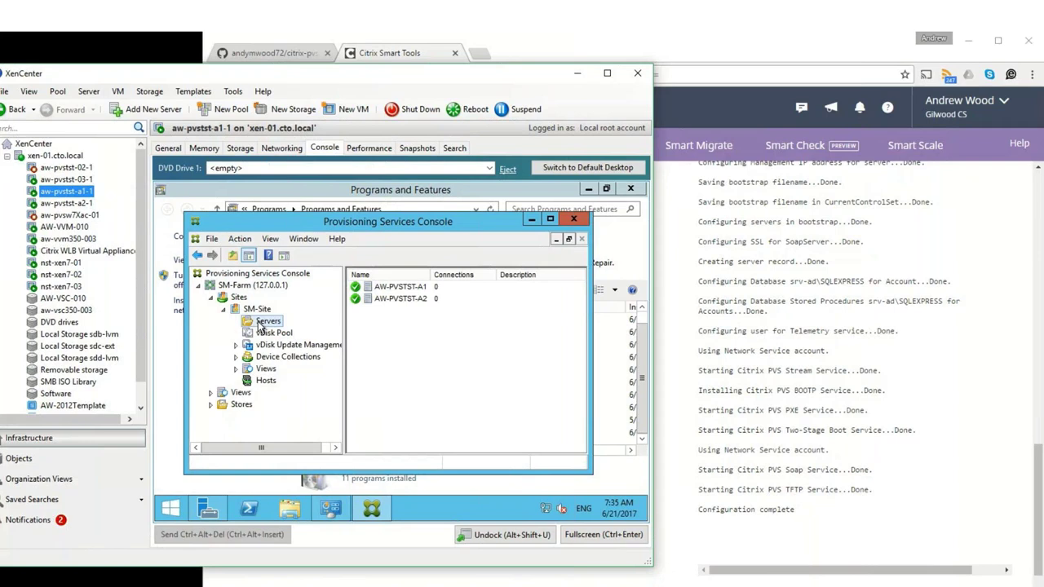
{"action": "left_click", "coordinate": [211, 405]}
Switch to the browser and show the citrix-pvs-deployment repository on GitHub.
{"action": "left_click", "coordinate": [695, 46]}
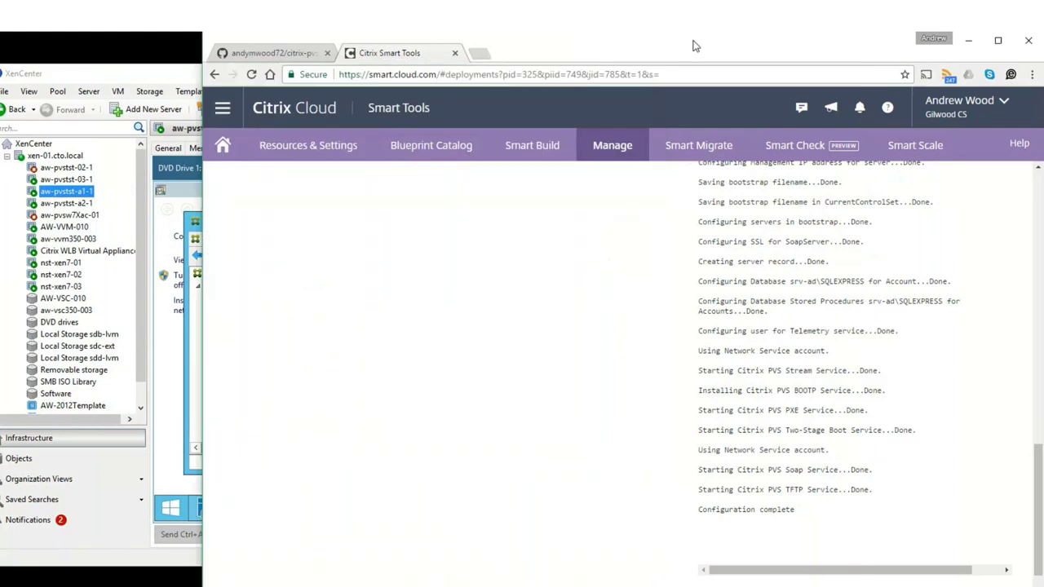
{"action": "left_click", "coordinate": [287, 51]}
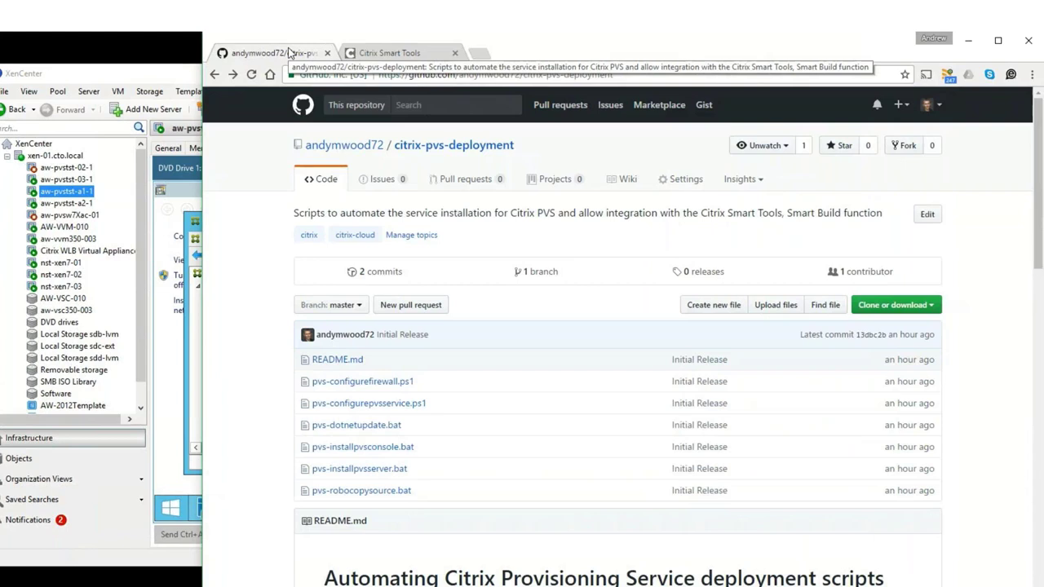
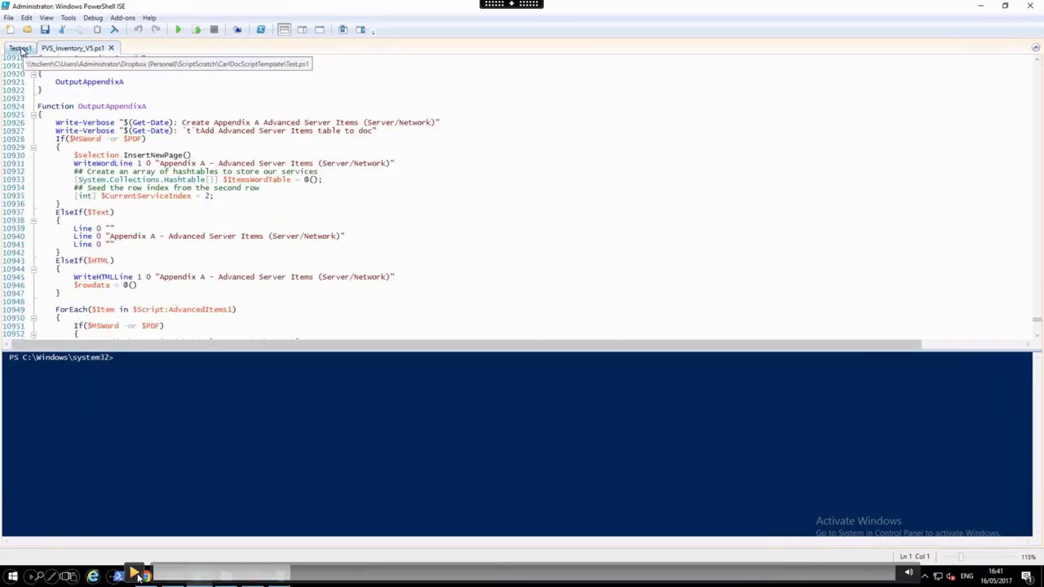
Show the Test.ps1 script in PowerShell ISE and read its parameters for PVS_Inventory_V5.ps1.
{"action": "left_click", "coordinate": [20, 48]}
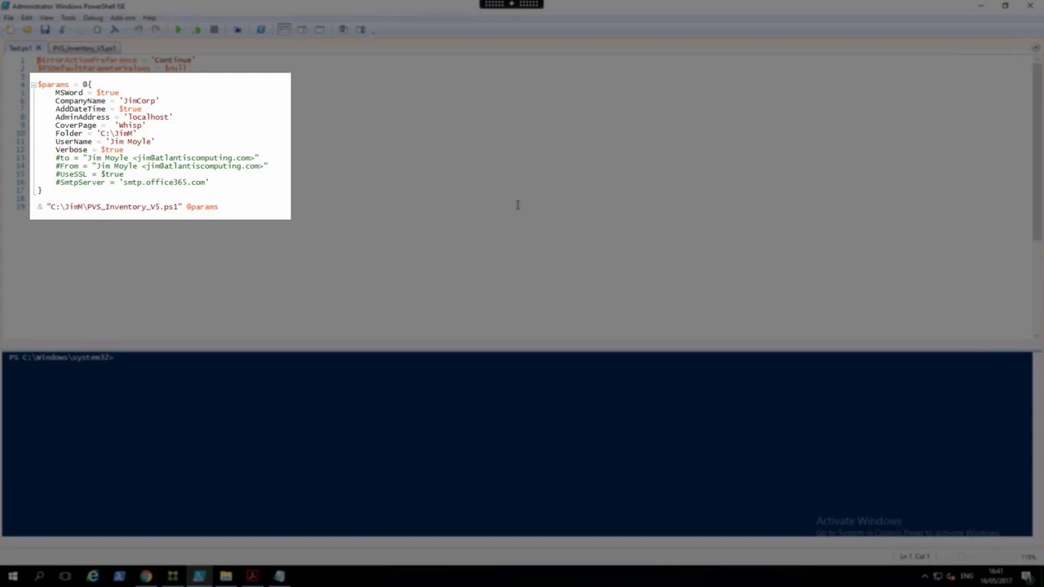
Switch to the Provisioning Services Console and examine all property pages of target device Win10PVS003, from vDisks to Logging, closing them without changes.
{"action": "left_click", "coordinate": [173, 577]}
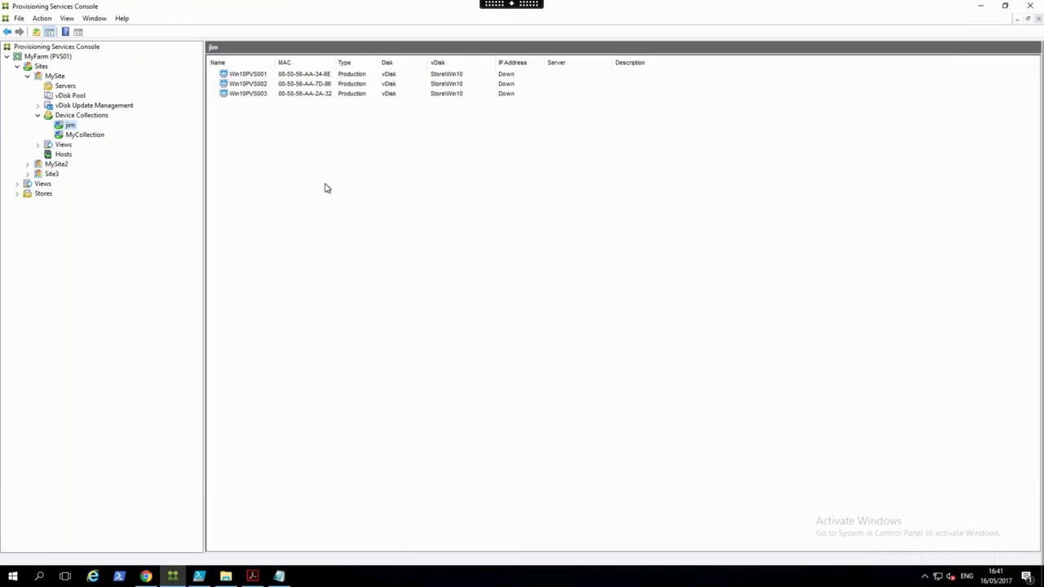
{"action": "right_click", "coordinate": [240, 97]}
{"action": "left_click", "coordinate": [272, 100]}
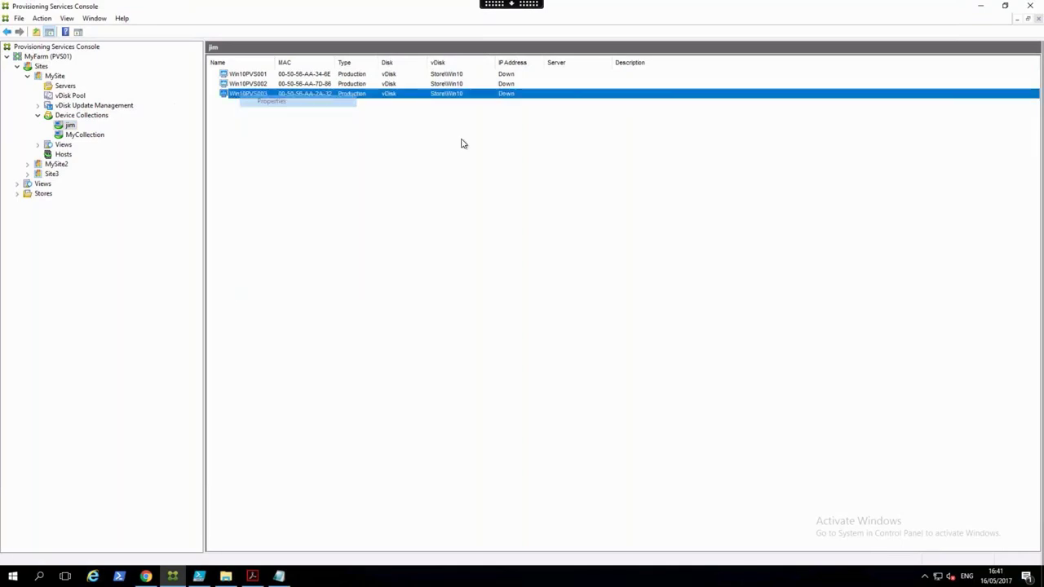
{"action": "left_click", "coordinate": [433, 191]}
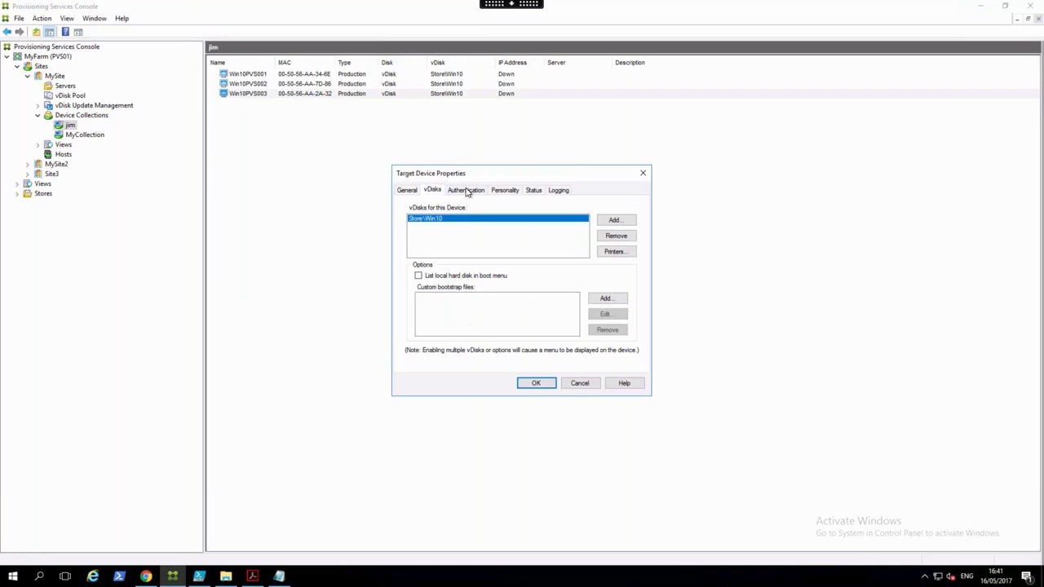
{"action": "left_click", "coordinate": [477, 191]}
{"action": "left_click", "coordinate": [505, 190]}
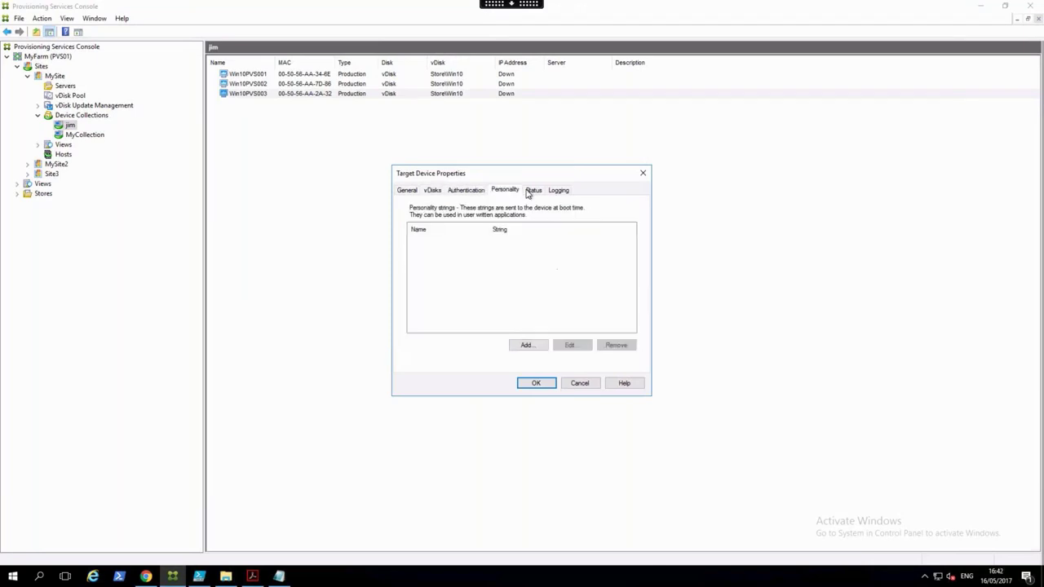
{"action": "left_click", "coordinate": [535, 190]}
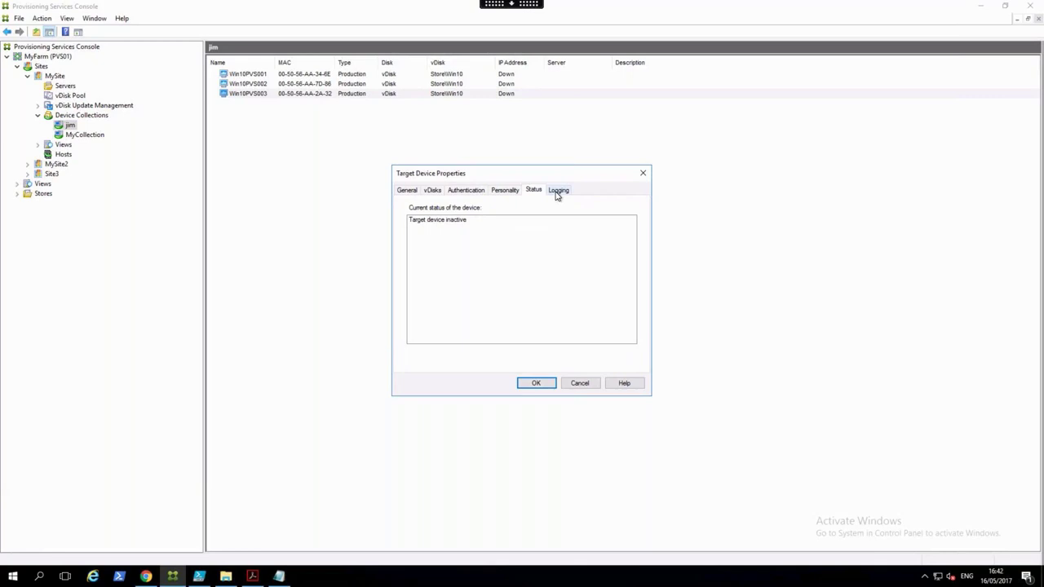
{"action": "left_click", "coordinate": [557, 192]}
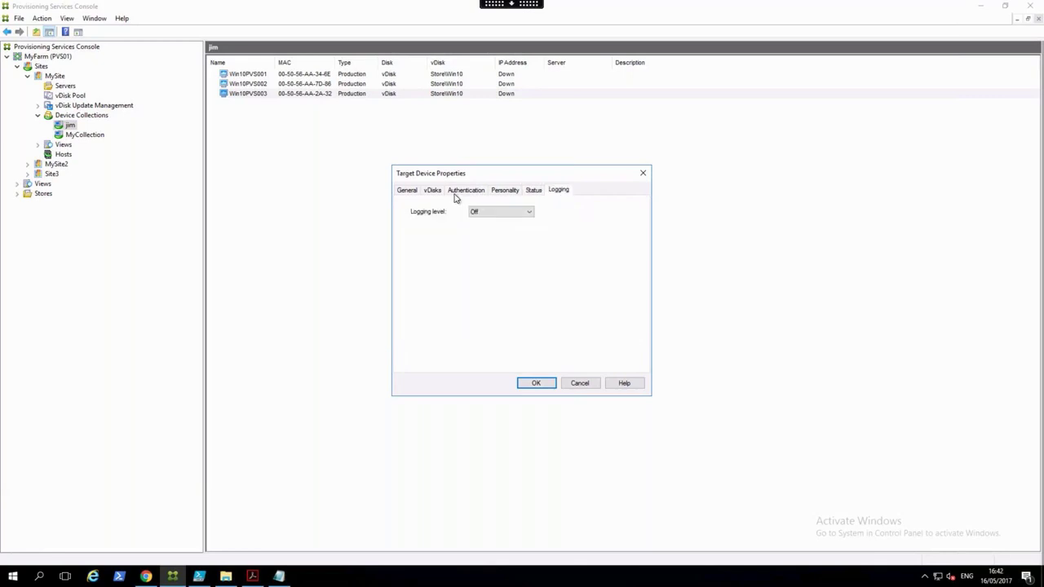
{"action": "left_click", "coordinate": [406, 190]}
{"action": "left_click", "coordinate": [579, 382]}
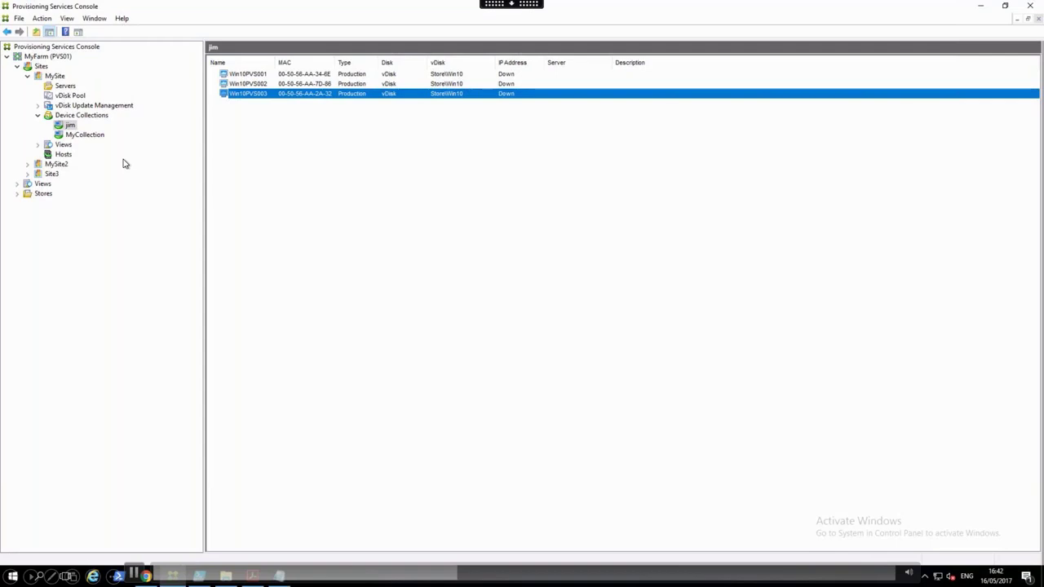
Return to Test.ps1 in PowerShell ISE and skip ahead in the demo video to follow the inventory script's verbose output.
{"action": "key", "text": "alt+Tab"}
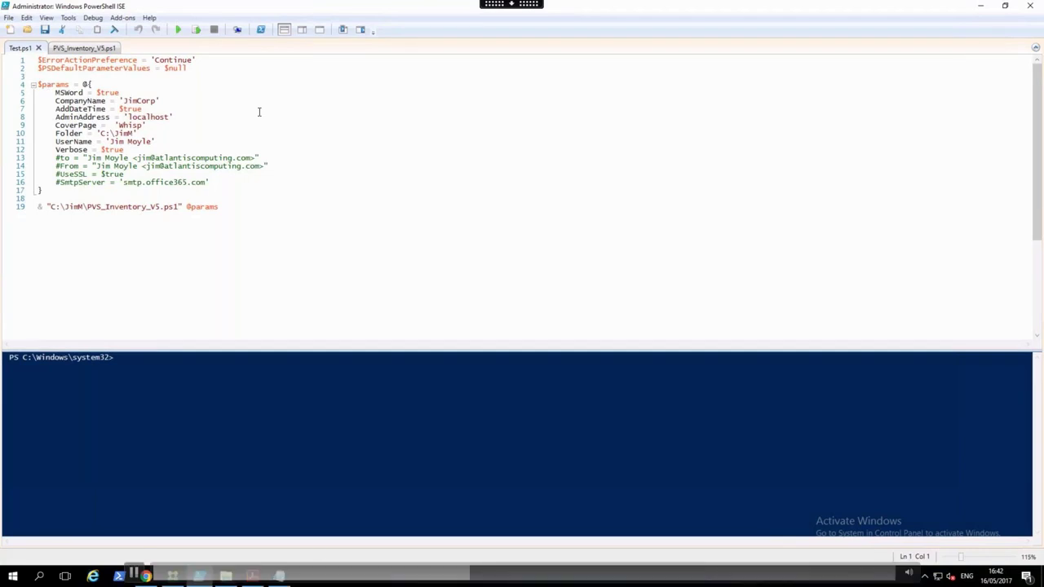
{"action": "left_click", "coordinate": [523, 575]}
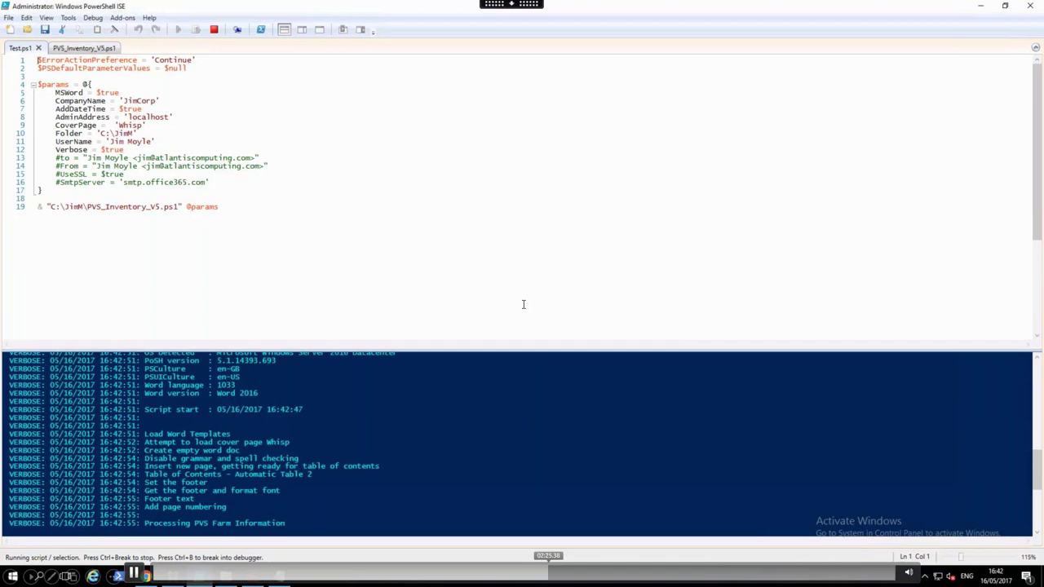
{"action": "left_click", "coordinate": [619, 576]}
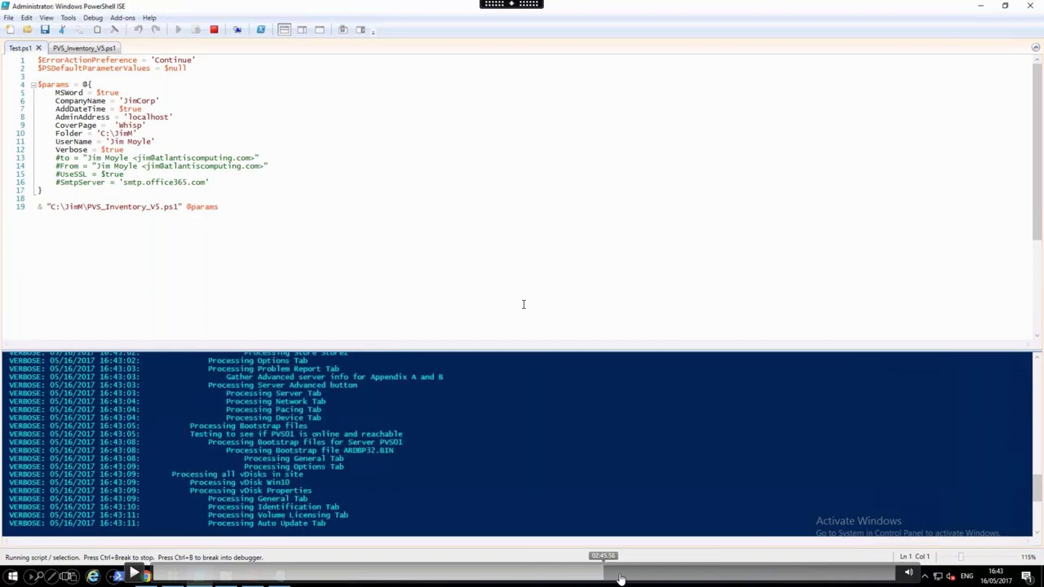
{"action": "left_click", "coordinate": [646, 575]}
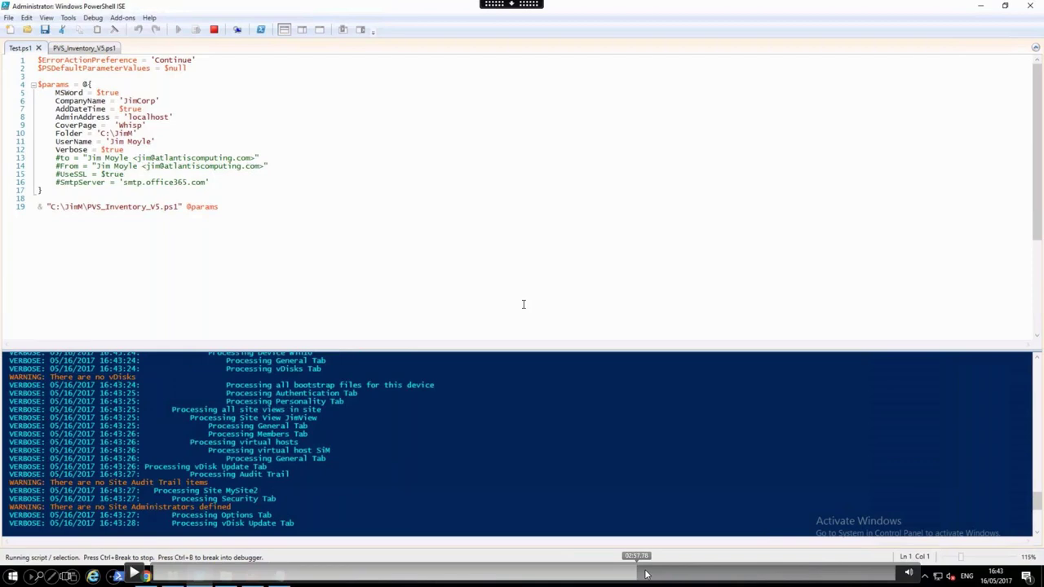
Skip ahead in the demo video, open the generated report MyFarm_2017-05-16_1643.docx in Word and examine its cover page and table of contents.
{"action": "left_click", "coordinate": [673, 573]}
{"action": "left_click", "coordinate": [674, 572]}
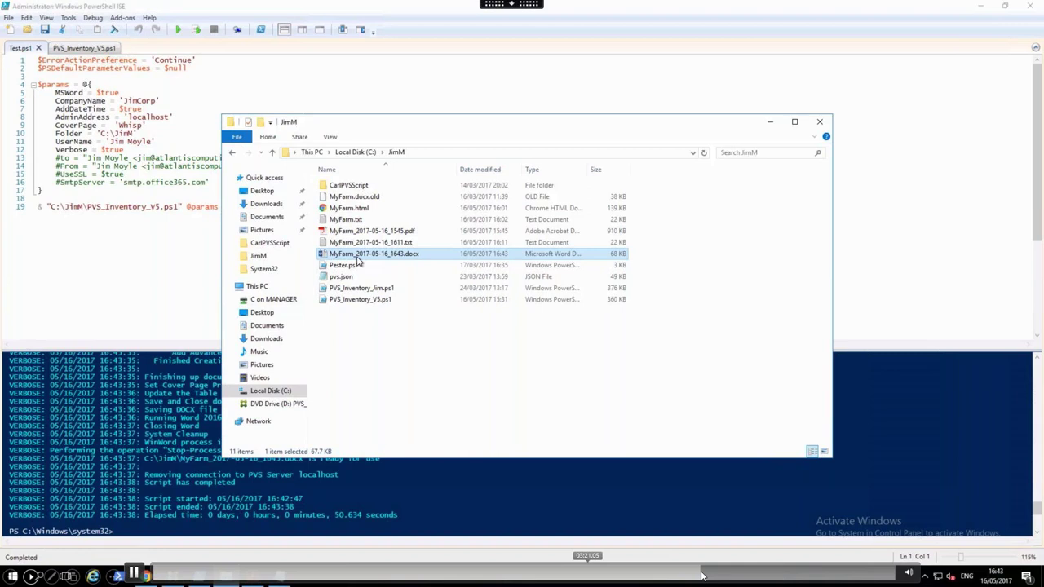
{"action": "double_click", "coordinate": [393, 255]}
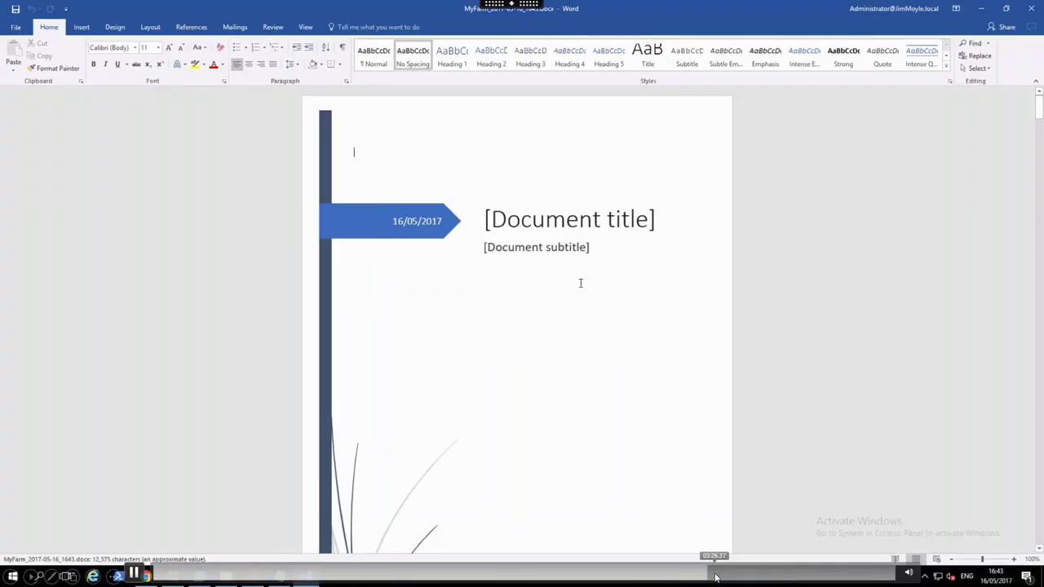
{"action": "scroll", "coordinate": [738, 355], "scroll_direction": "down", "scroll_amount": 10}
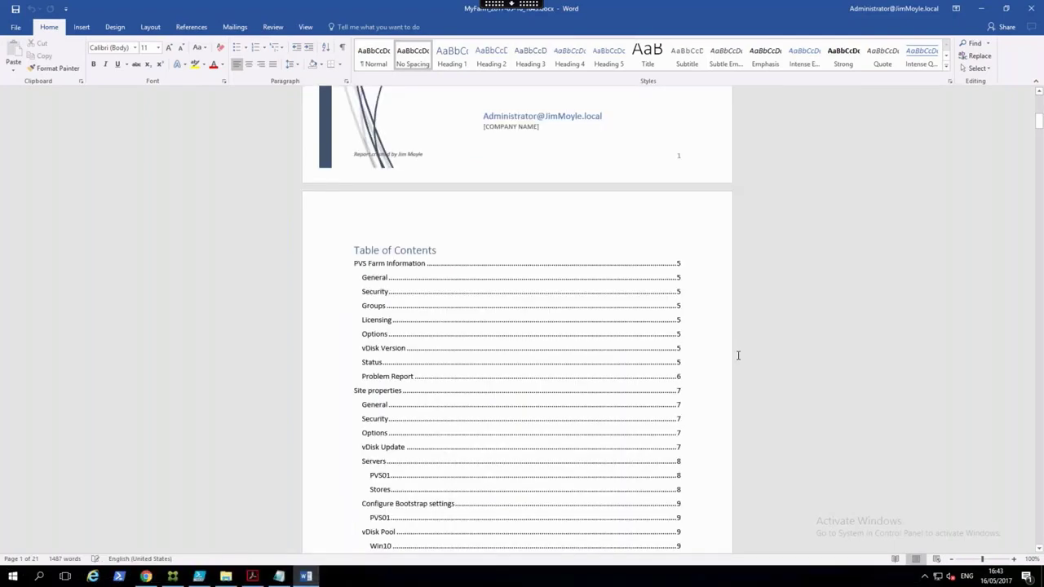
{"action": "scroll", "coordinate": [380, 313], "scroll_direction": "down", "scroll_amount": 4}
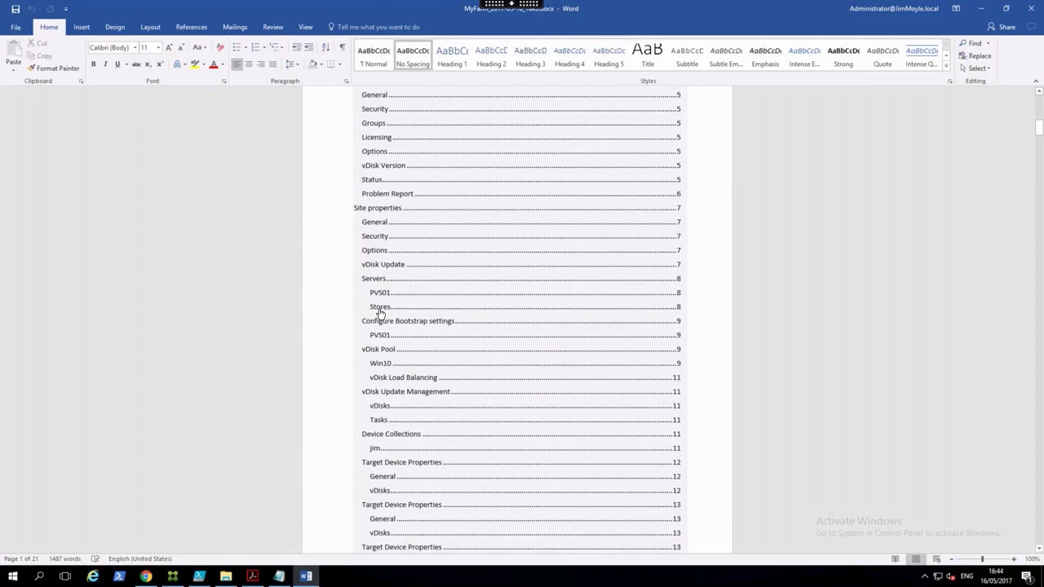
Follow the Stores entry in the report's table of contents and read on through the bootstrap settings and vDisk properties.
{"action": "left_click", "coordinate": [379, 313], "text": "ctrl"}
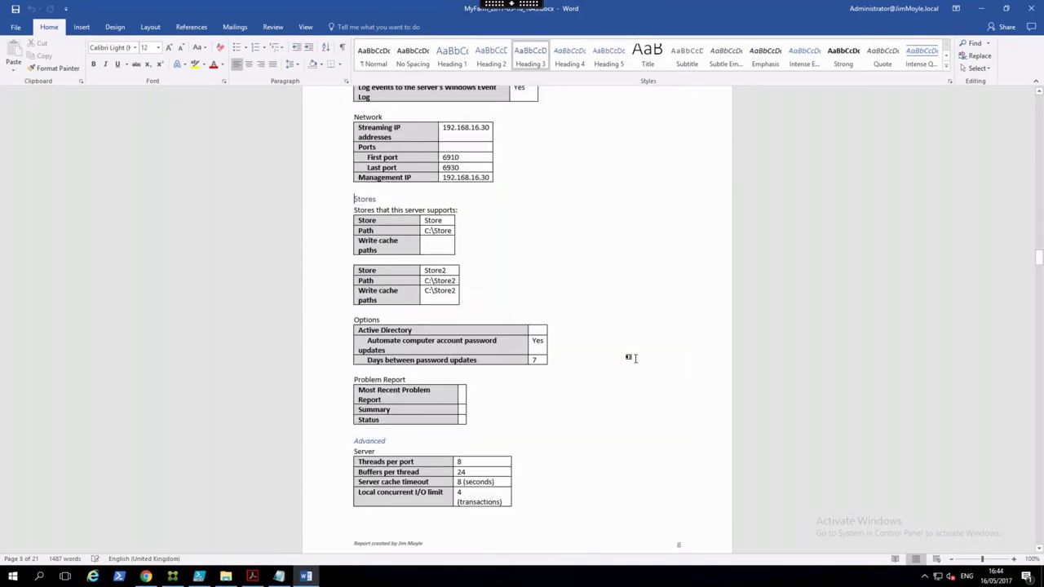
{"action": "scroll", "coordinate": [628, 357], "scroll_direction": "down", "scroll_amount": 15}
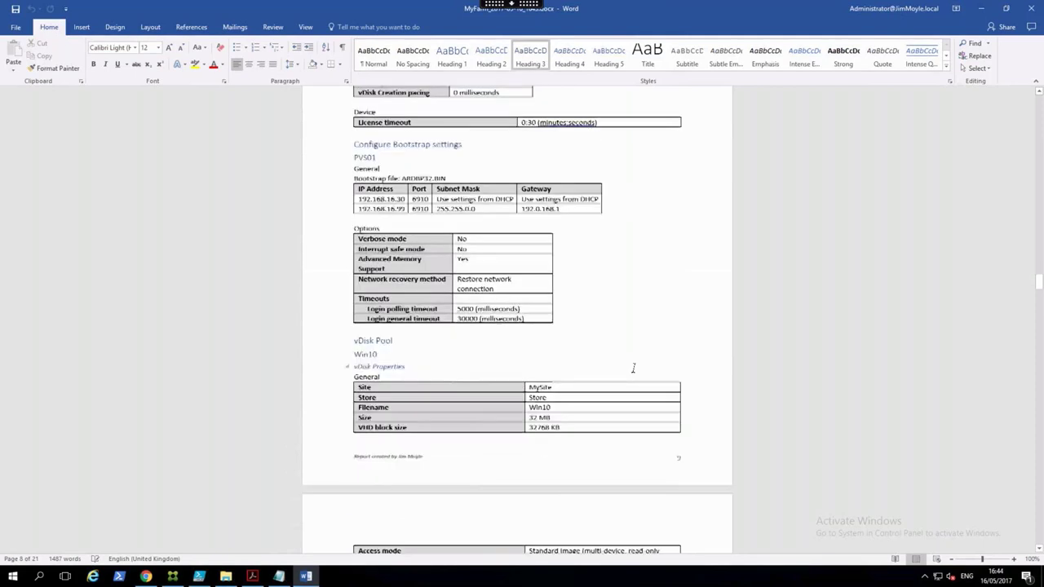
{"action": "scroll", "coordinate": [633, 368], "scroll_direction": "down", "scroll_amount": 4}
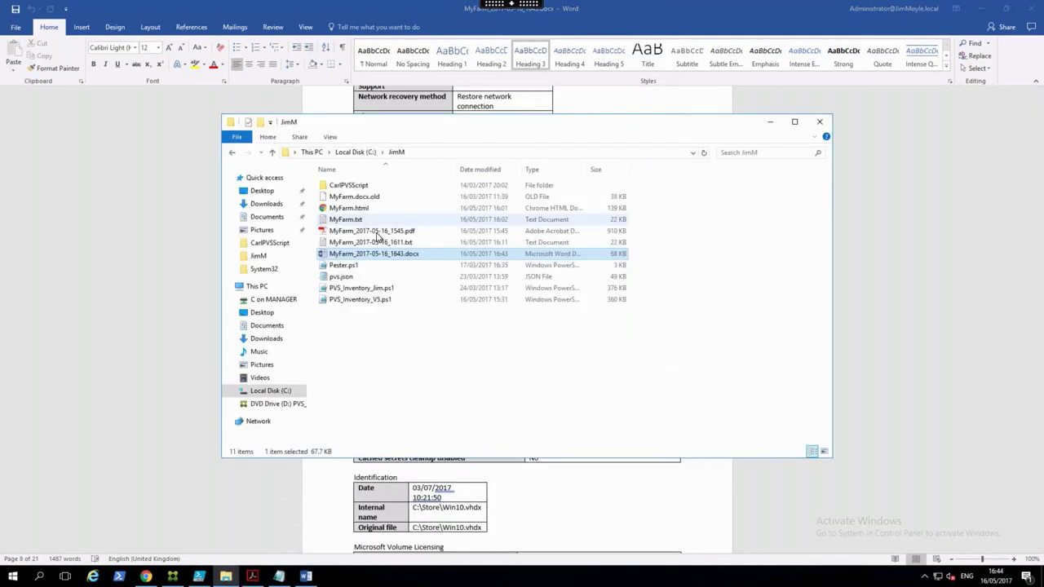
Open MyFarm_2017-05-16_1545.pdf in Acrobat Reader, then view the MyFarm.txt version in Notepad and the MyFarm.html version in the browser.
{"action": "double_click", "coordinate": [378, 231]}
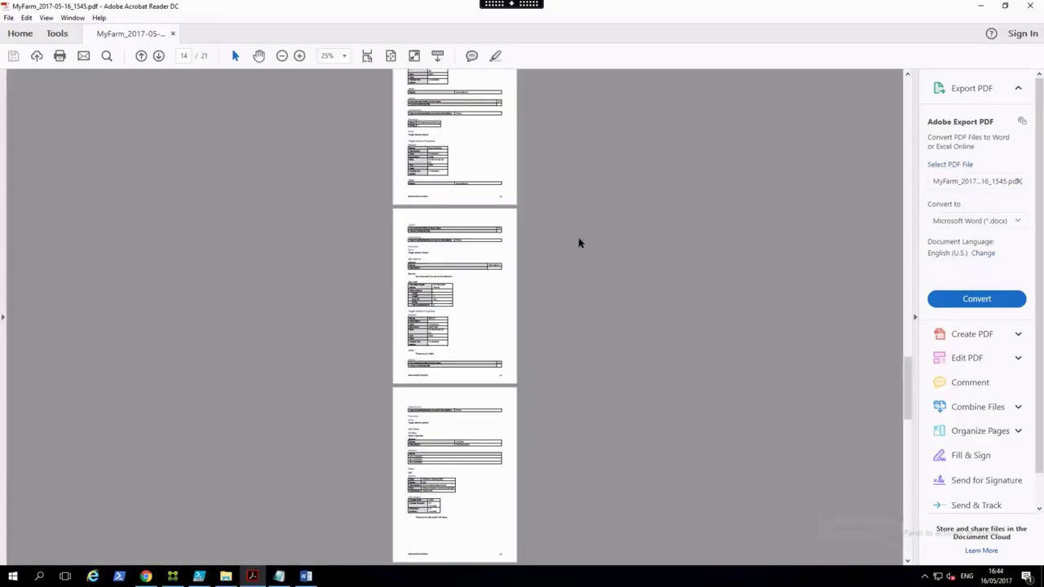
{"action": "left_click", "coordinate": [280, 576]}
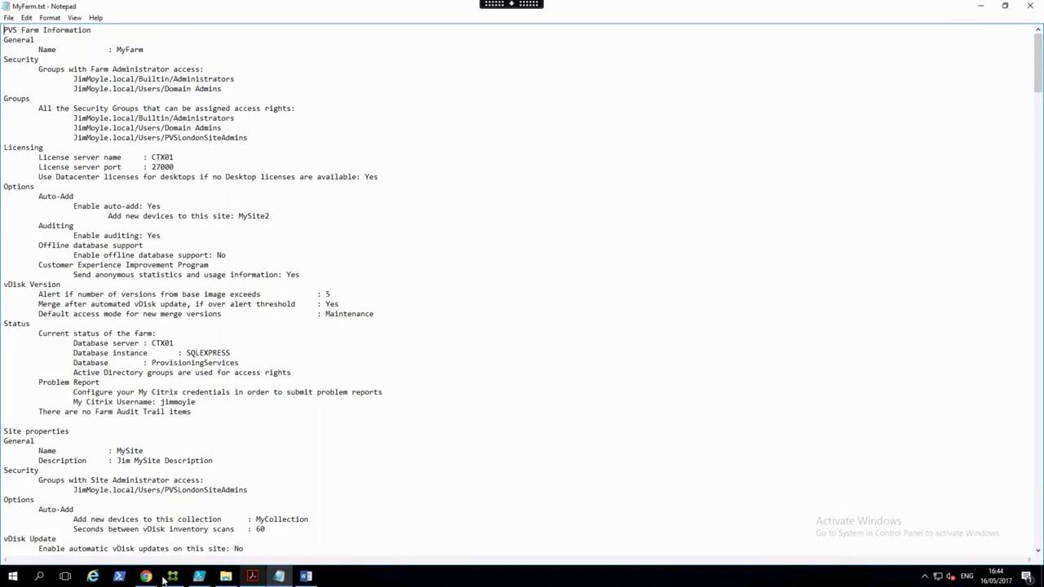
{"action": "left_click", "coordinate": [158, 577]}
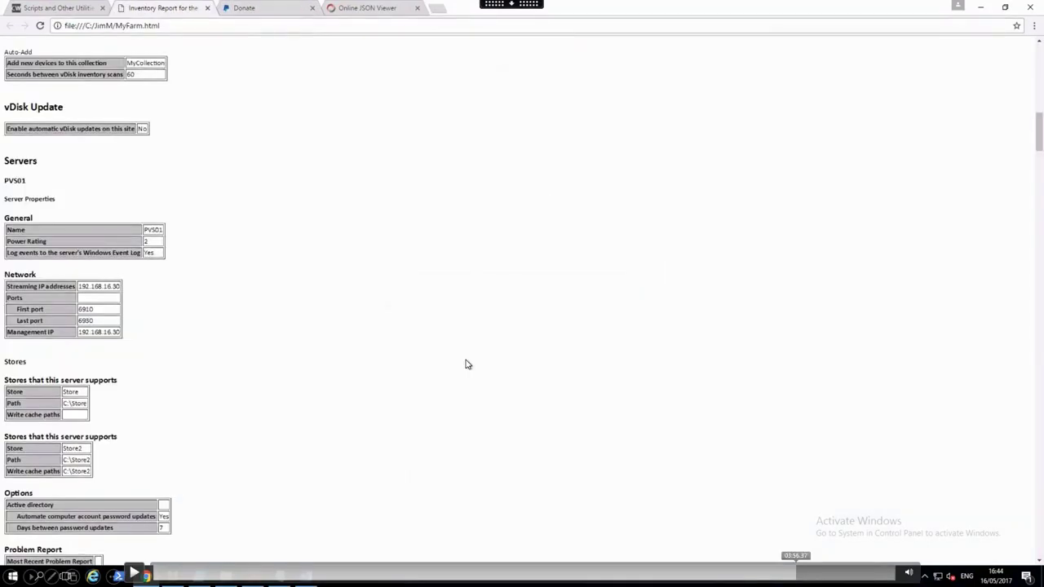
{"action": "scroll", "coordinate": [467, 365], "scroll_direction": "down", "scroll_amount": 1}
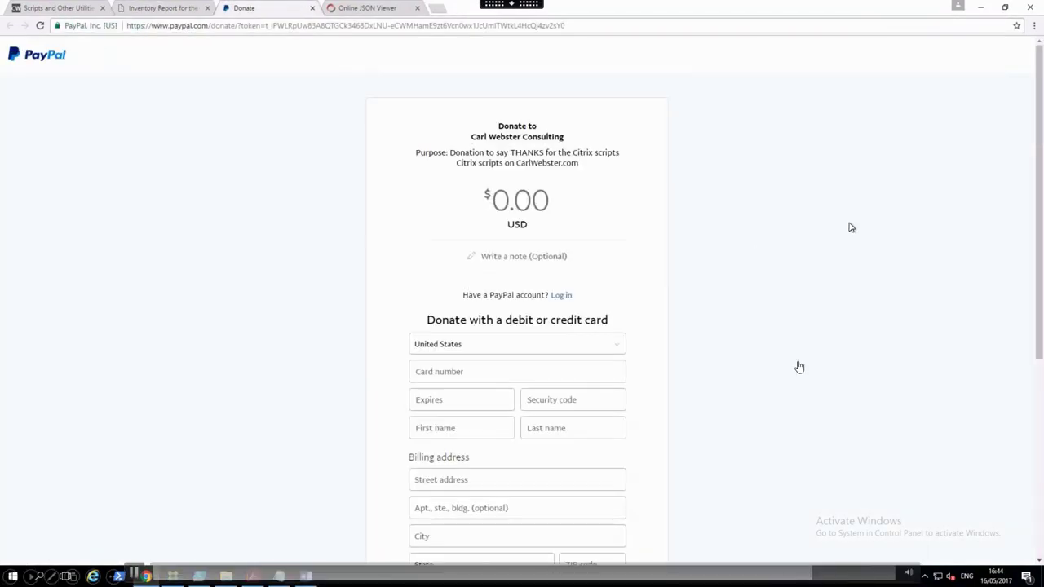